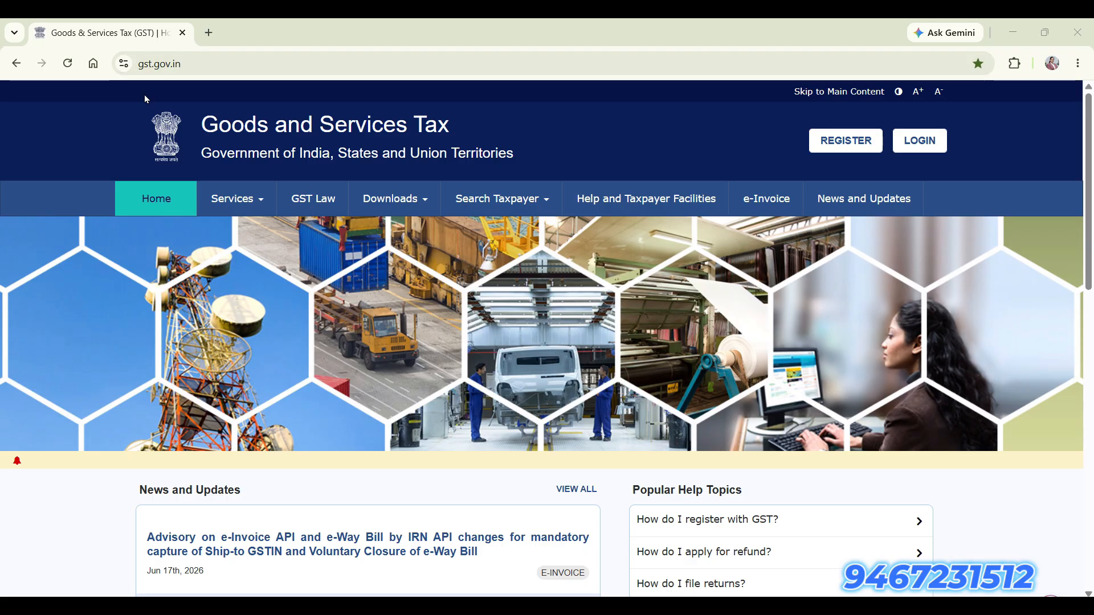
# Open a new GST registration and choose Taxpayer as the applicant type.
pyautogui.click(842, 147)
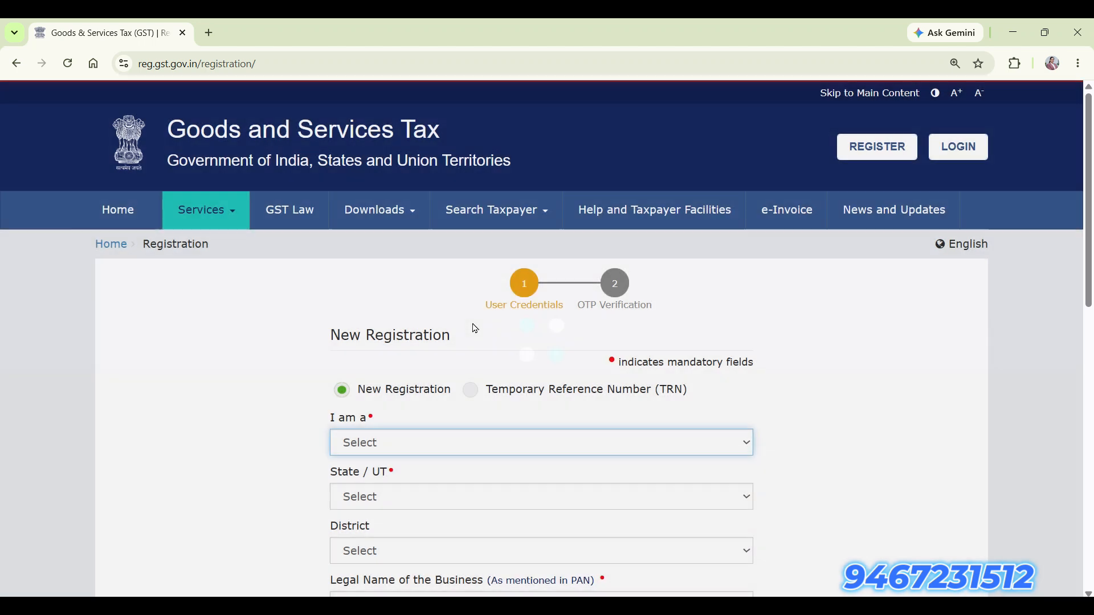
pyautogui.scroll(-2, 471, 325)
pyautogui.scroll(-1, 475, 329)
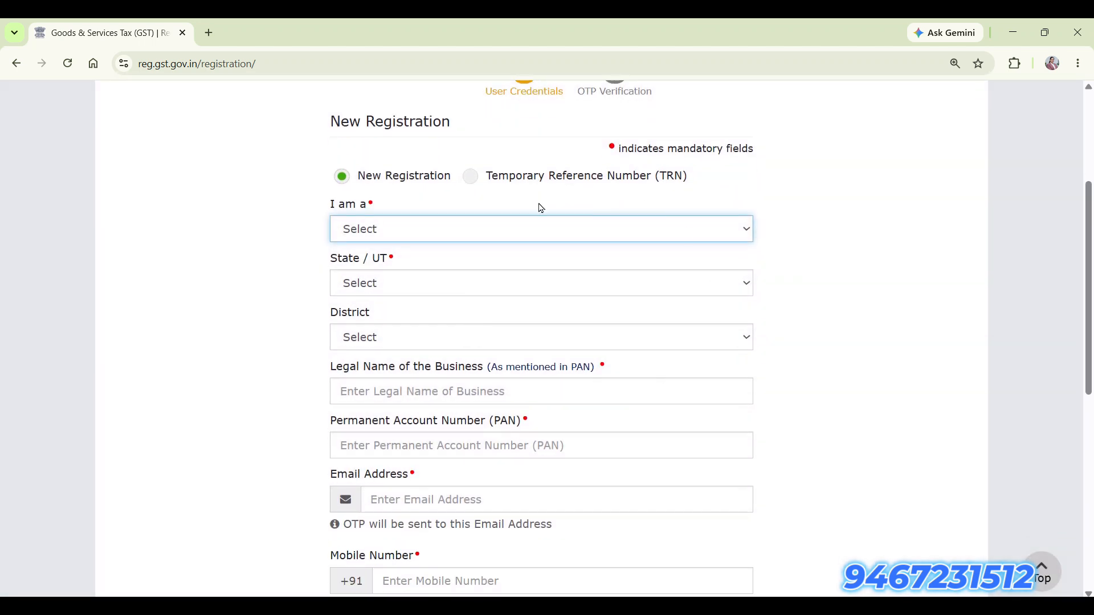
pyautogui.click(709, 232)
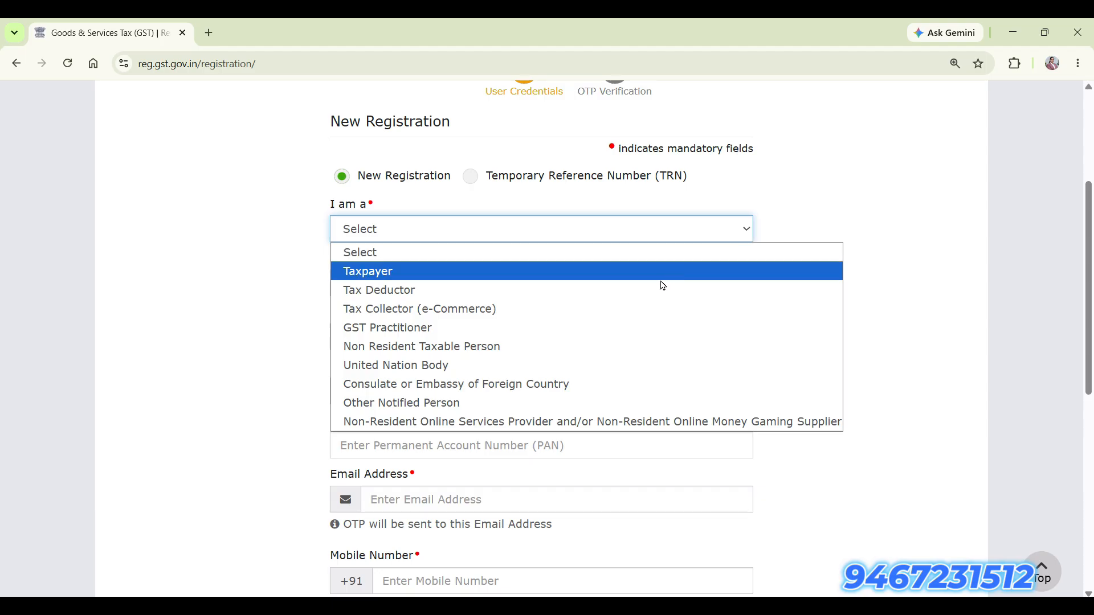
pyautogui.click(664, 271)
# Begin filling the Part A fields, starting with the business's legal name.
pyautogui.scroll(-1, 661, 287)
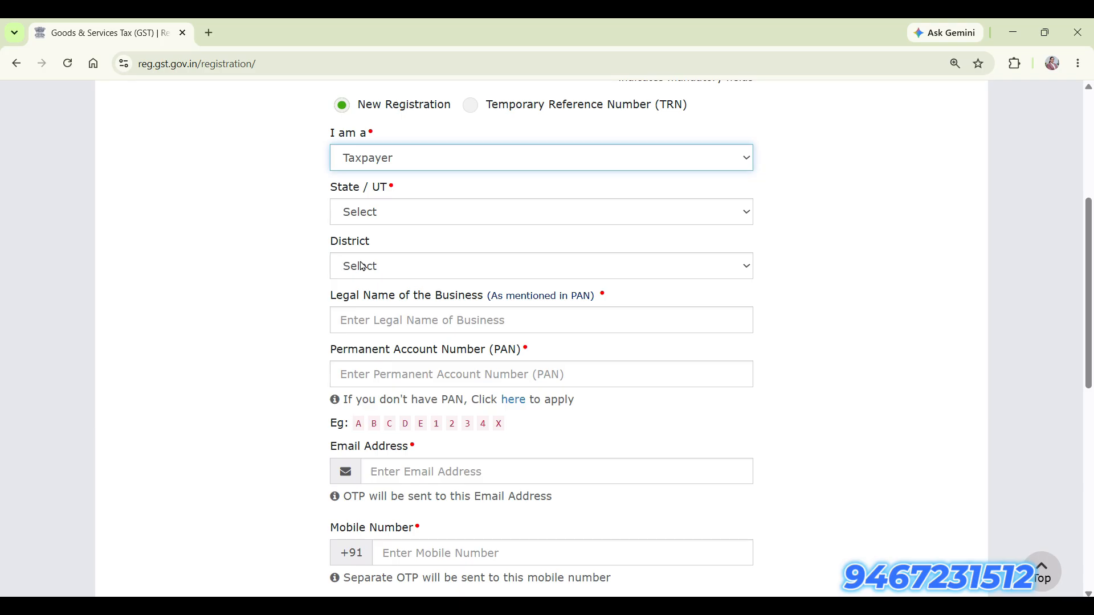
pyautogui.scroll(-1, 362, 266)
pyautogui.moveTo(406, 224); pyautogui.dragTo(598, 232)
pyautogui.click(485, 229)
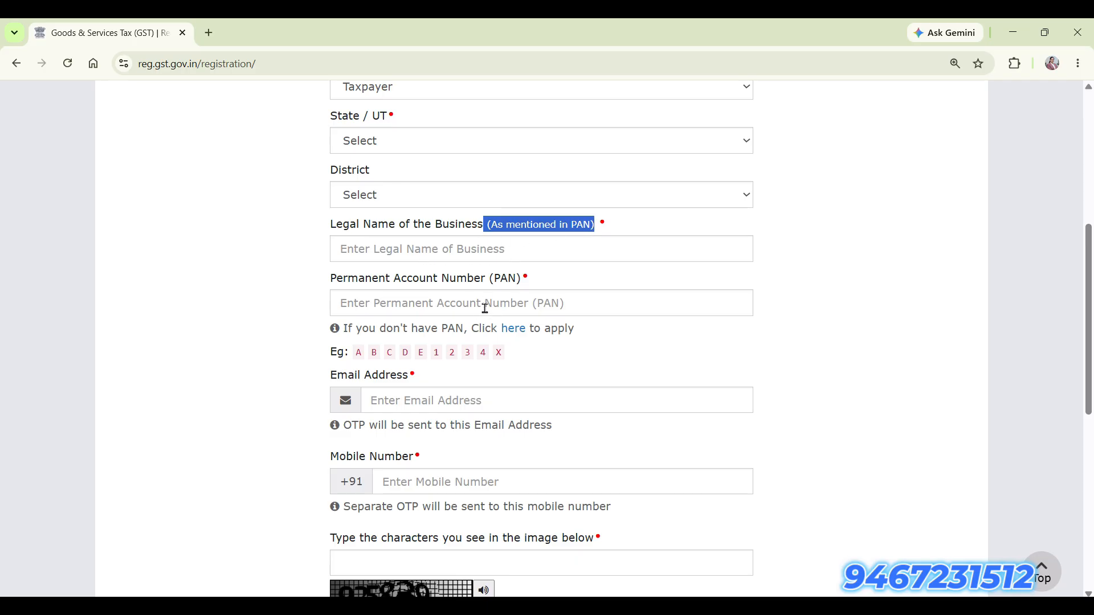
pyautogui.scroll(-2, 486, 308)
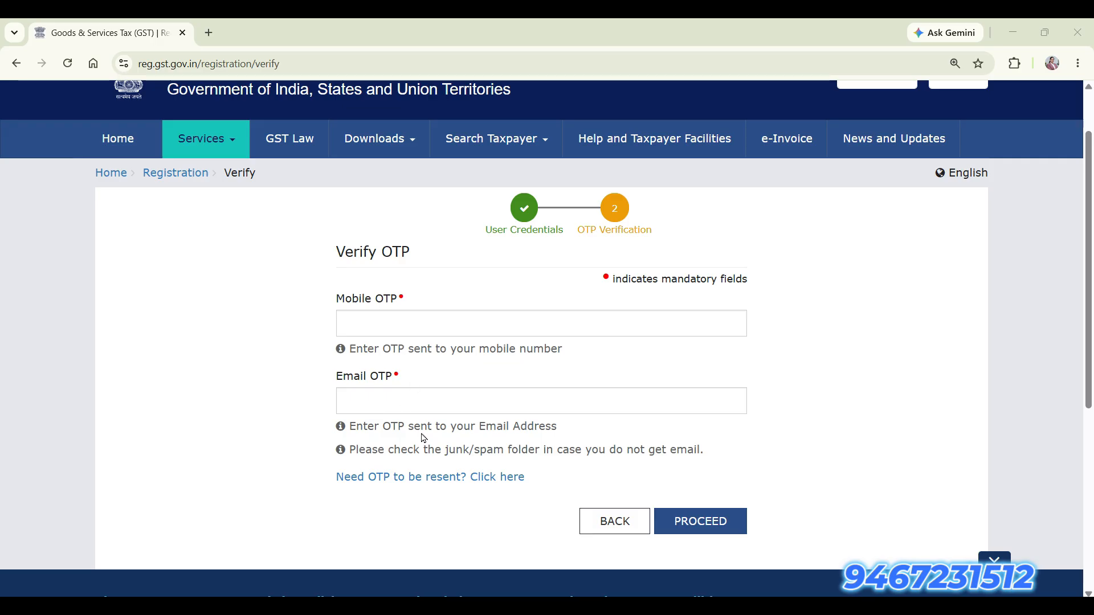
# Submit the OTPs, copy the issued Temporary Reference Number, and continue to the TRN login.
pyautogui.click(704, 527)
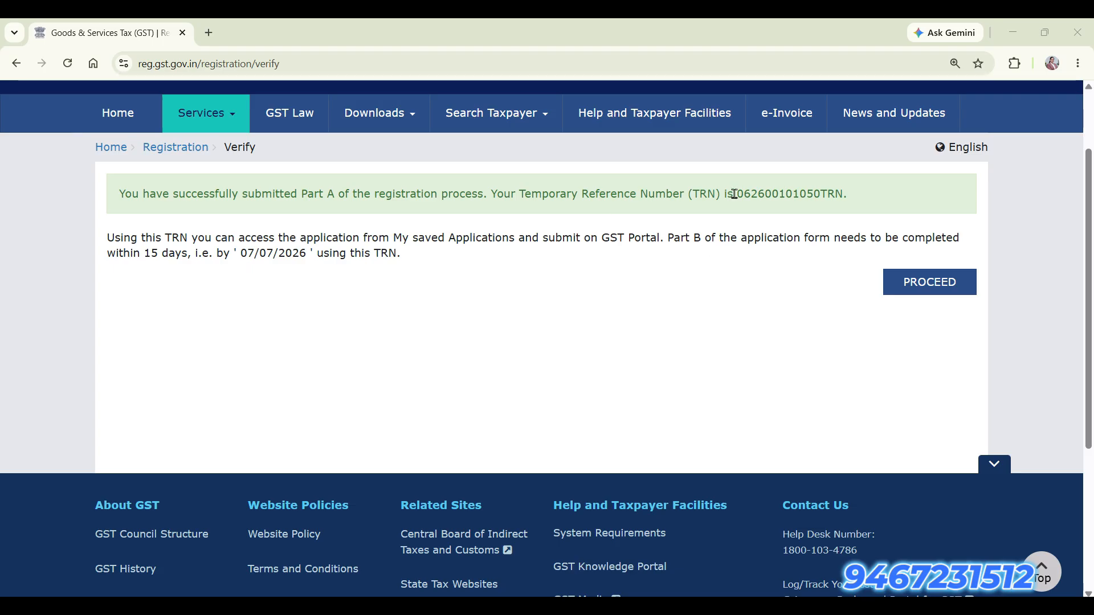
pyautogui.doubleClick(803, 195)
pyautogui.hotkey('ctrl', 'c')
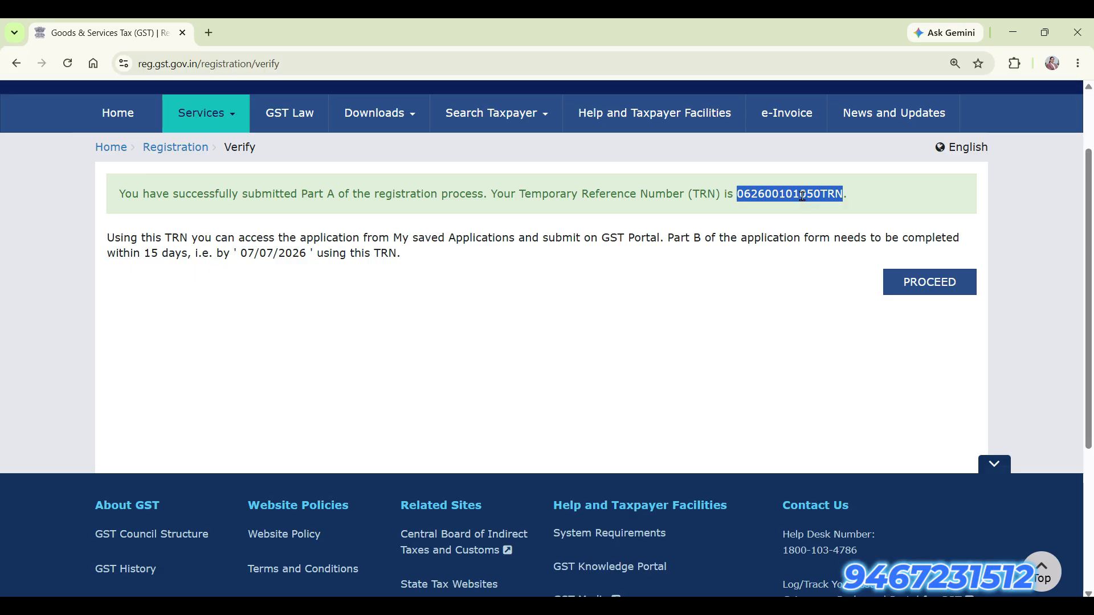
pyautogui.click(959, 291)
pyautogui.scroll(-3, 580, 503)
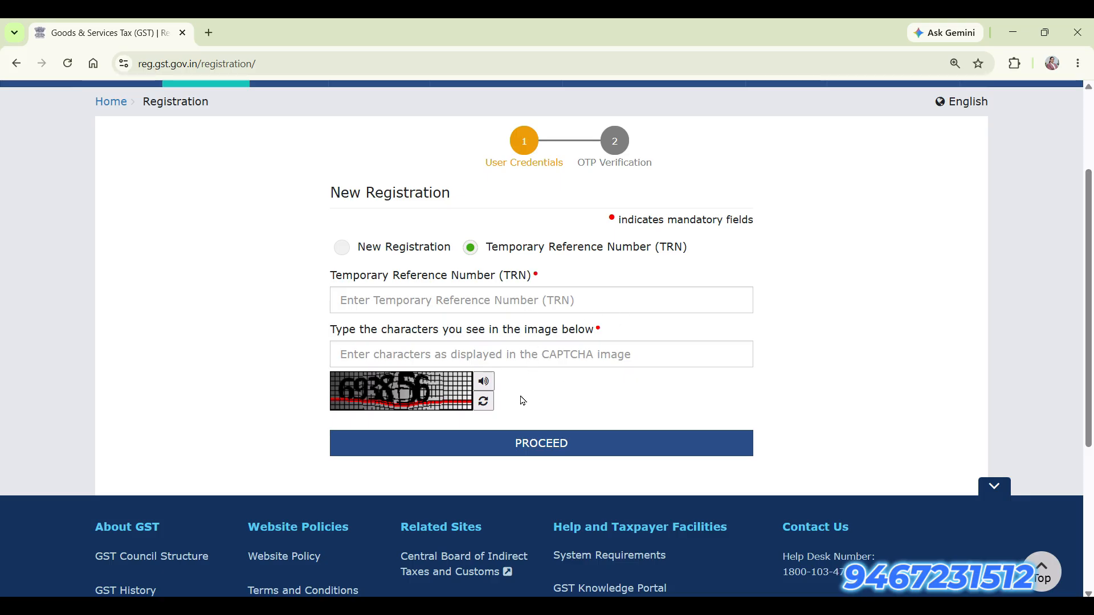
# Return to the GST home page and open Services > Registration > New Registration.
pyautogui.scroll(3, 308, 389)
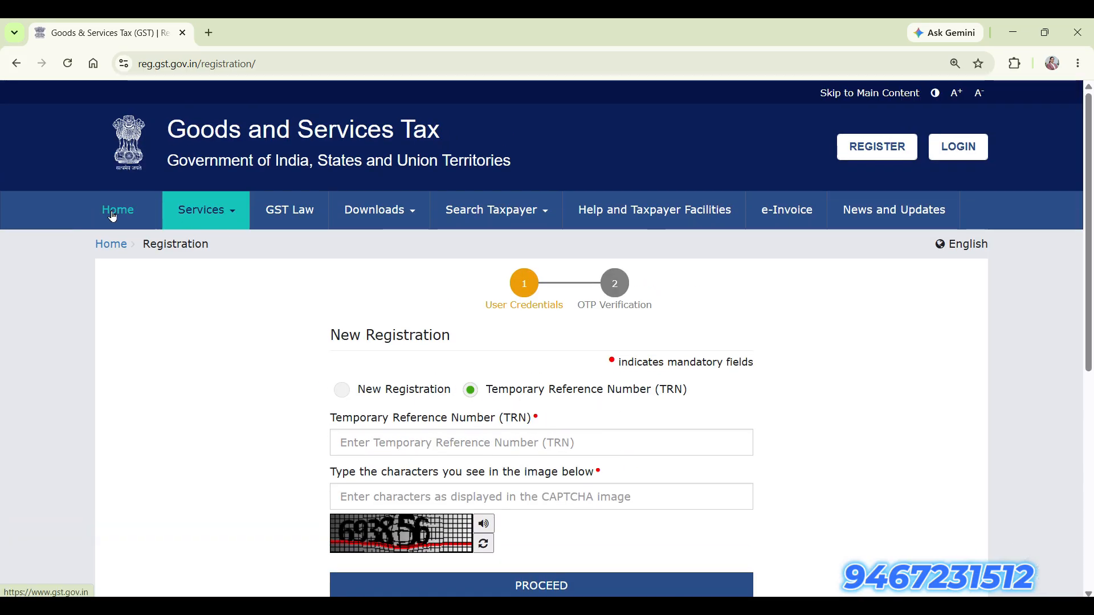
pyautogui.click(112, 215)
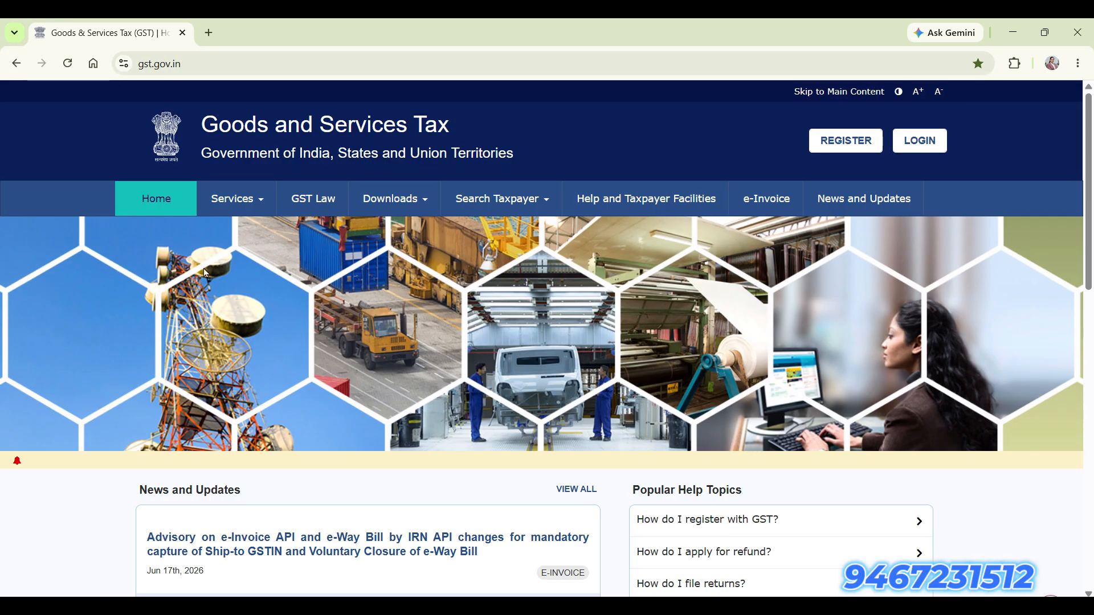
pyautogui.click(271, 202)
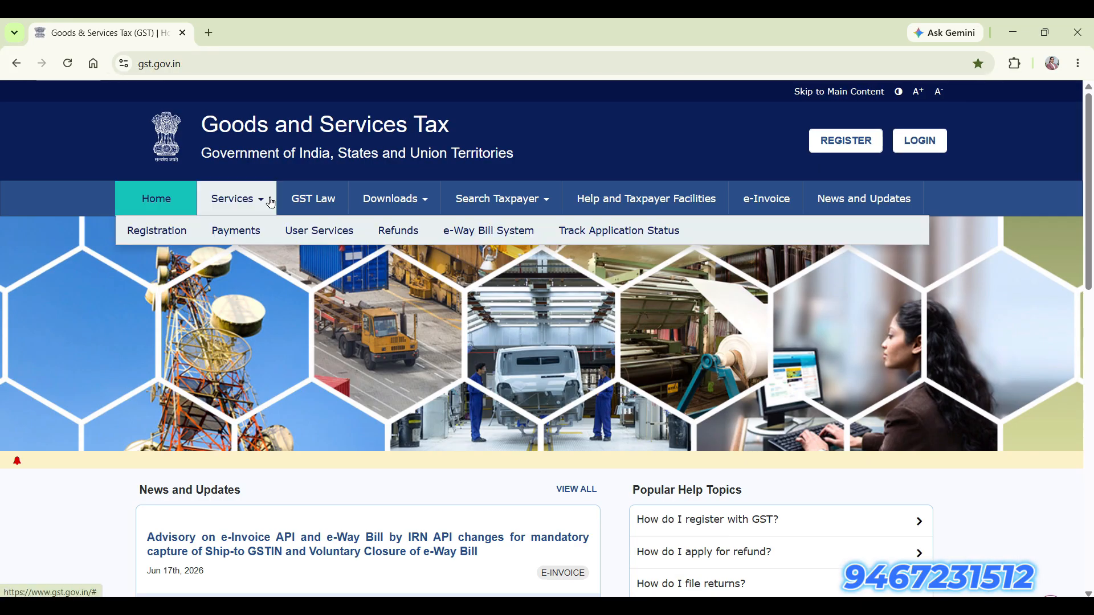
pyautogui.moveTo(163, 230)
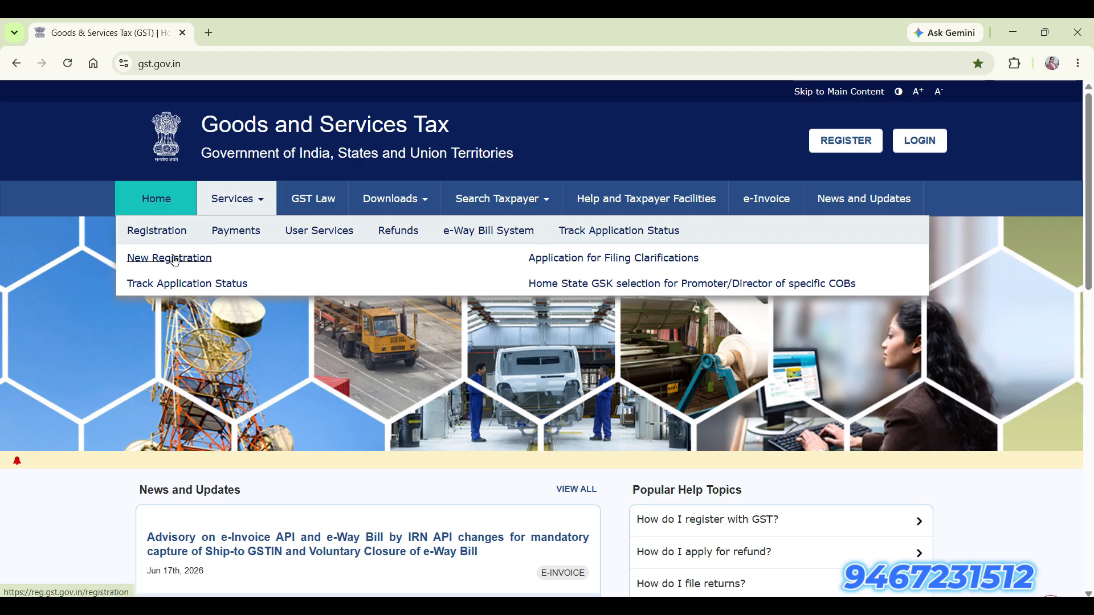
pyautogui.click(169, 258)
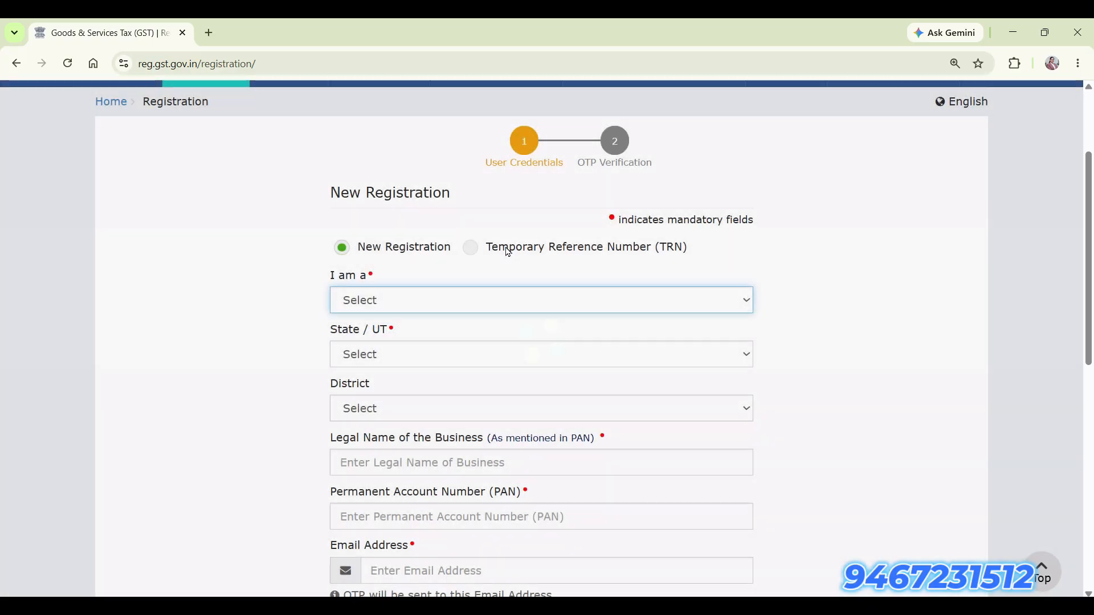
# Log in with the pasted Temporary Reference Number and captcha to request OTPs.
pyautogui.click(470, 251)
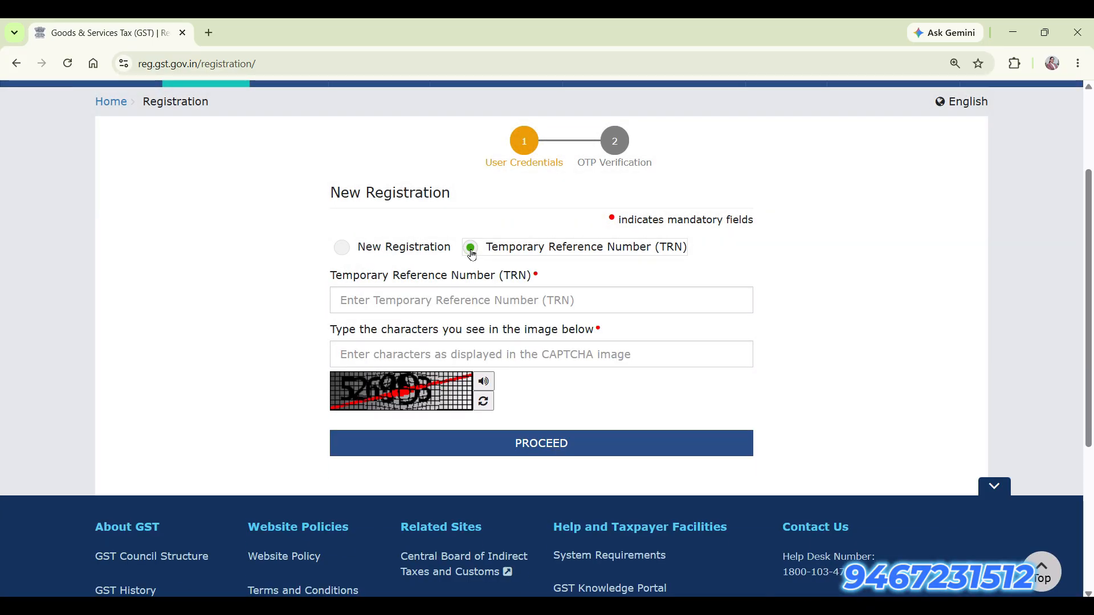
pyautogui.click(500, 309)
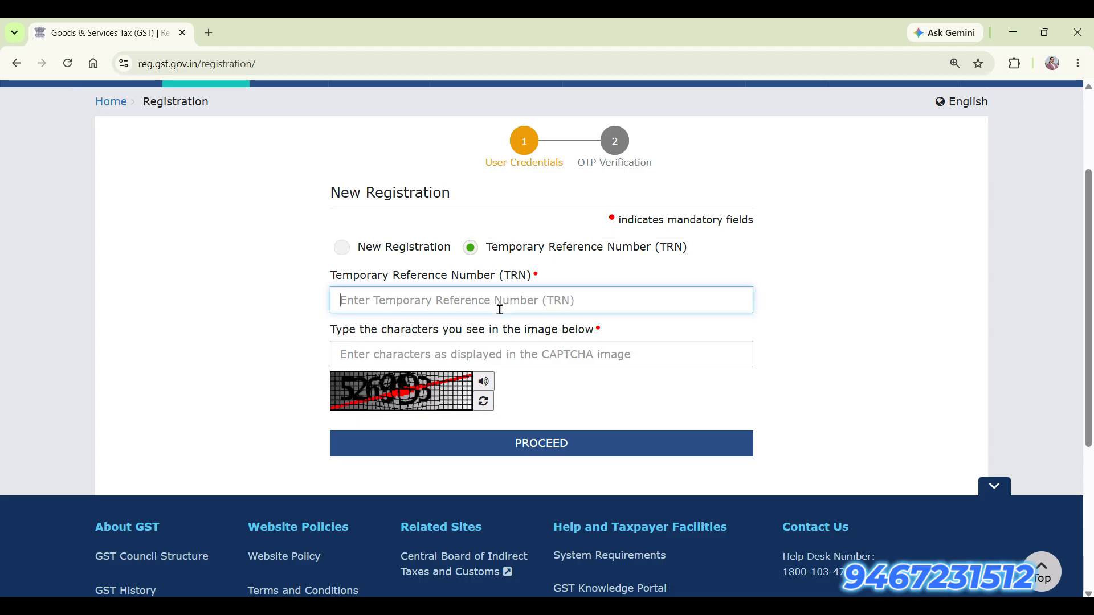
pyautogui.hotkey('ctrl', 'v')
pyautogui.click(487, 353)
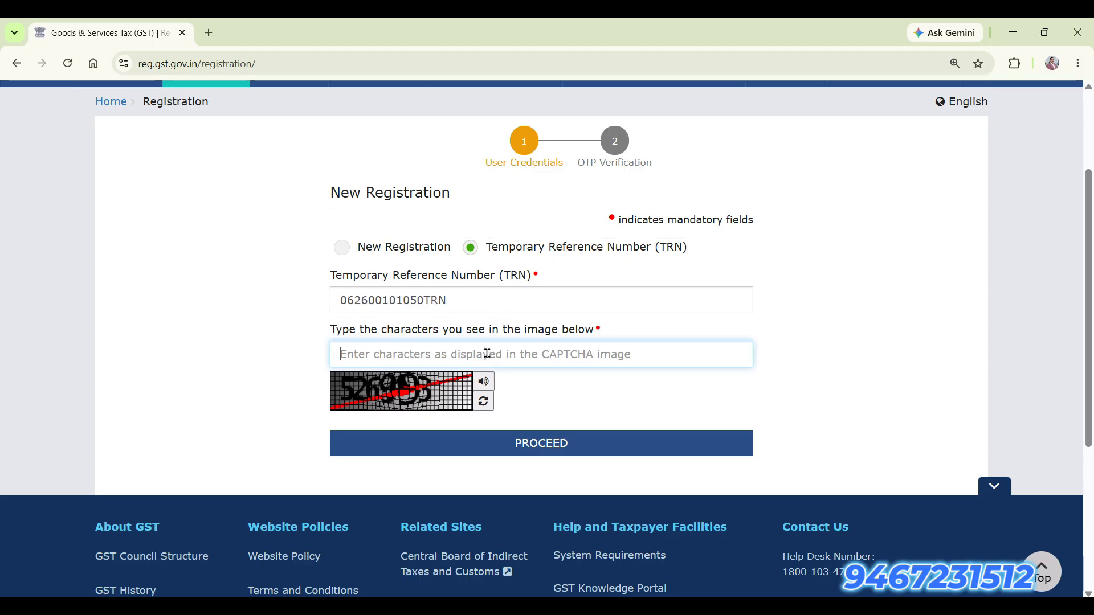
pyautogui.click(543, 456)
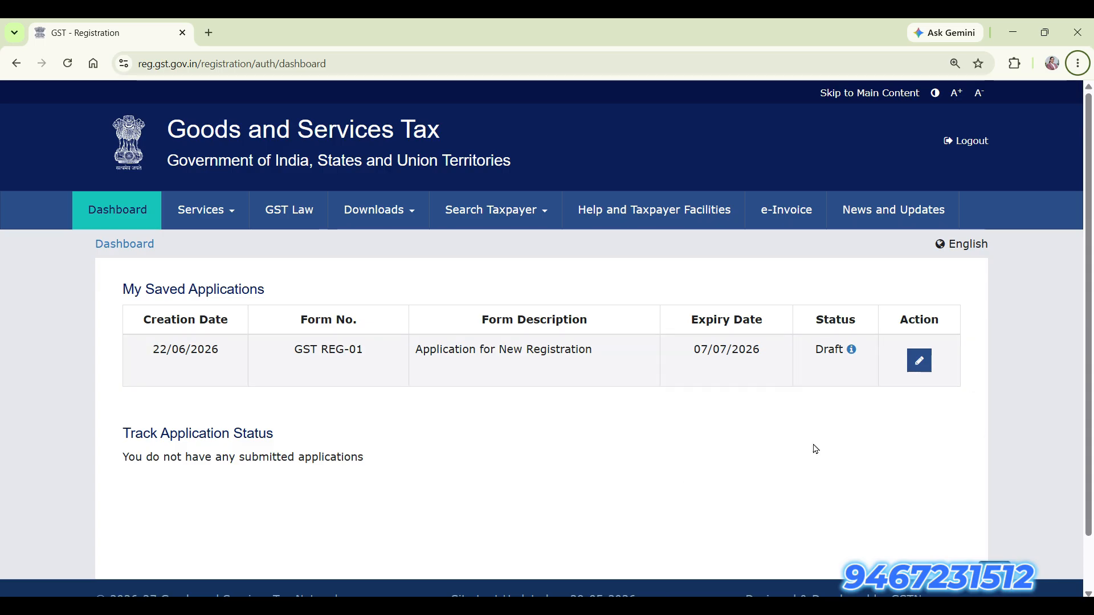
# Open the REG-01 draft and set Constitution of Business to Hindu Undivided Family.
pyautogui.click(923, 370)
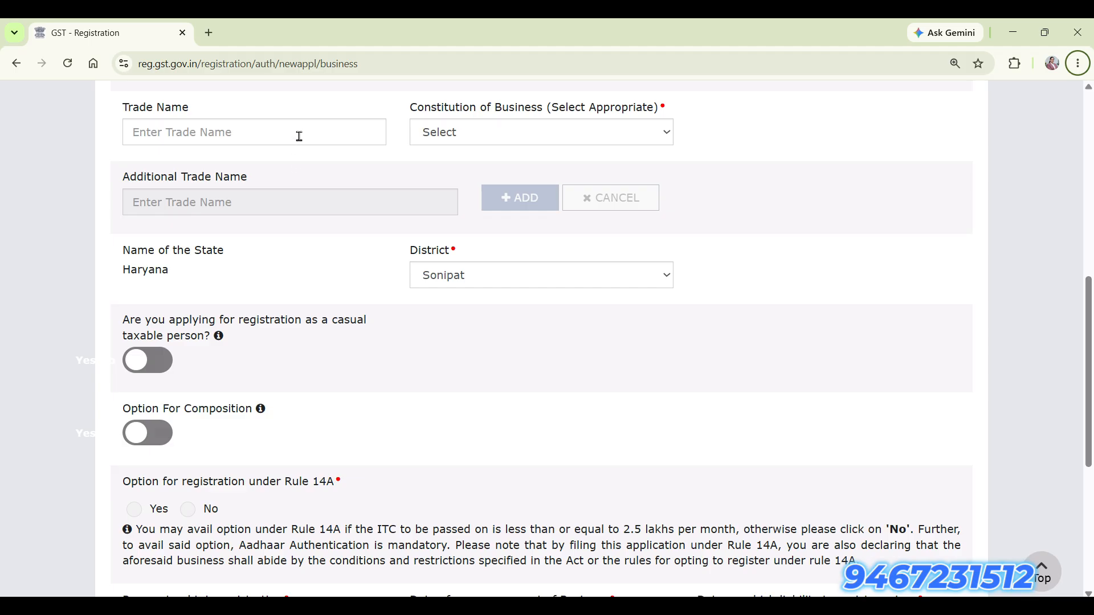
pyautogui.click(505, 144)
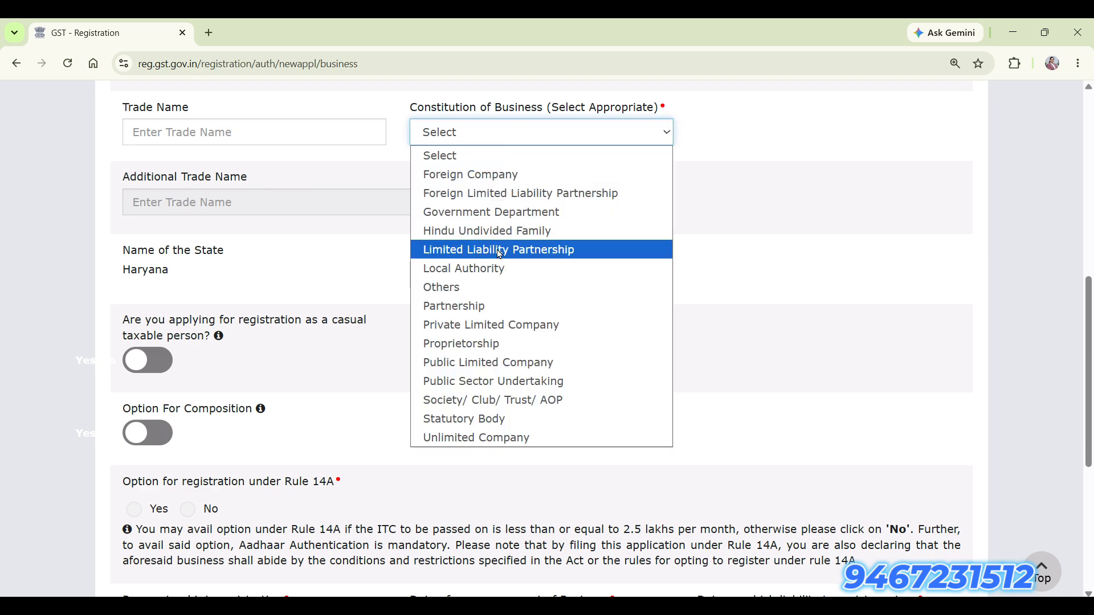
pyautogui.click(496, 231)
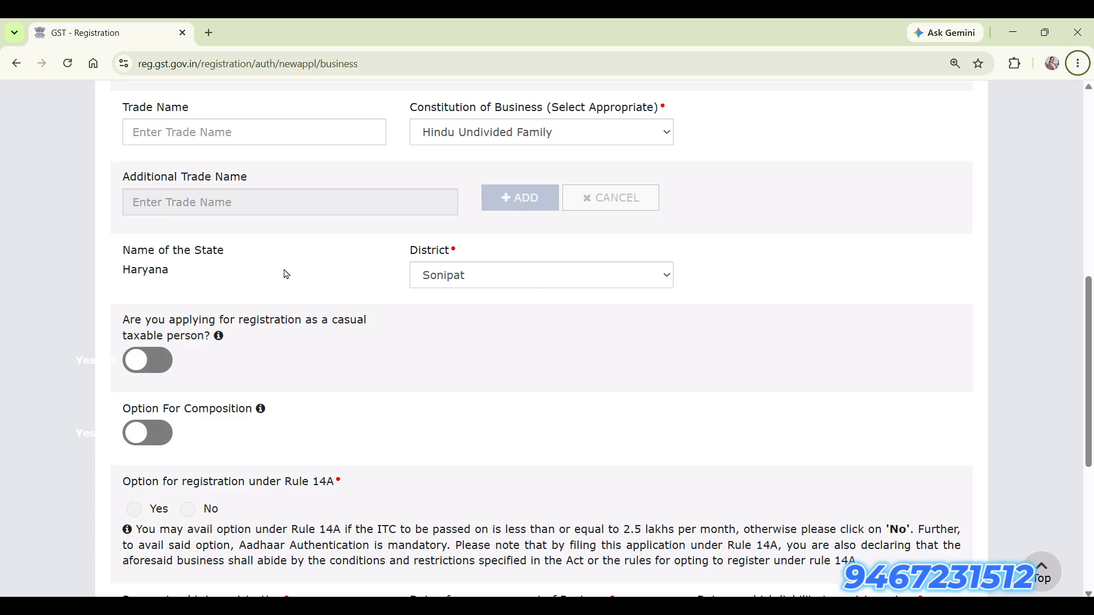
pyautogui.scroll(-1, 465, 291)
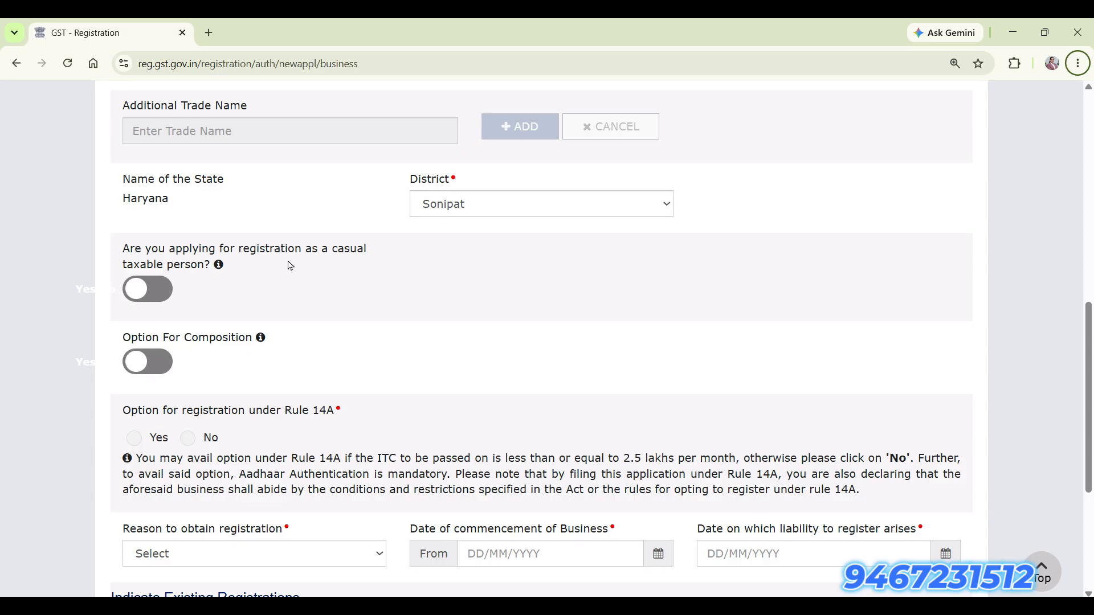
# Leave the casual taxable person option off after briefly switching it on.
pyautogui.click(330, 253)
pyautogui.moveTo(330, 253); pyautogui.dragTo(332, 265)
pyautogui.click(161, 292)
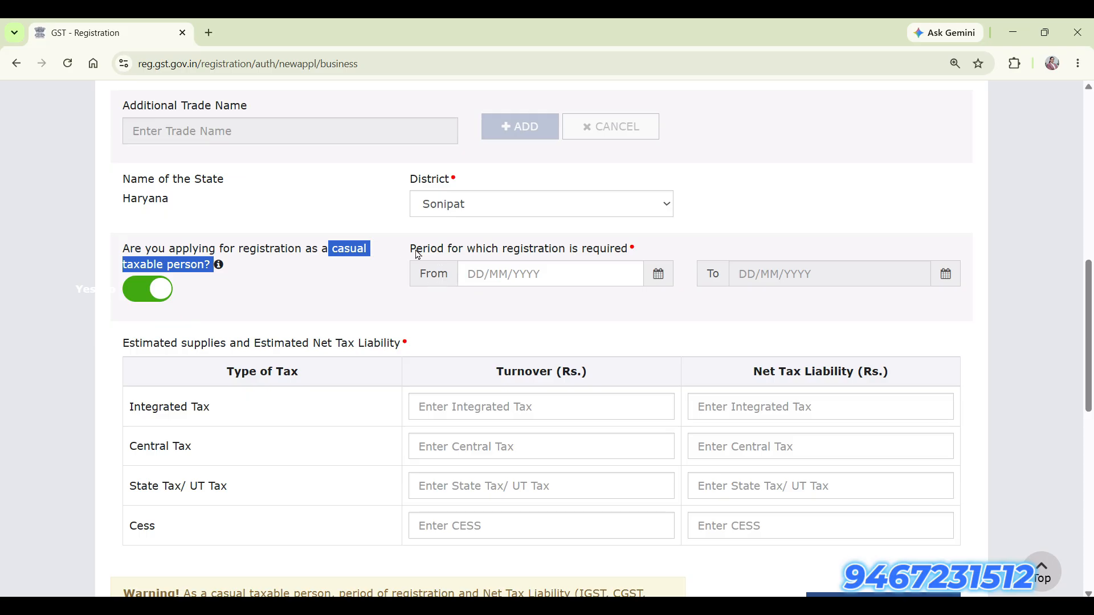
pyautogui.moveTo(407, 250); pyautogui.dragTo(637, 254)
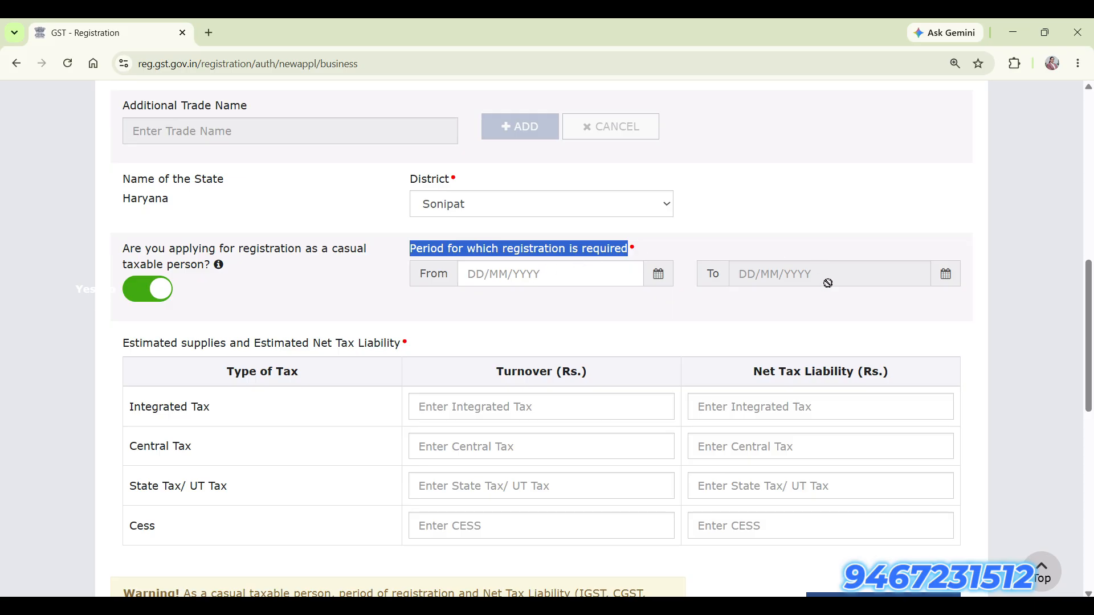
pyautogui.click(141, 294)
pyautogui.scroll(-2, 282, 320)
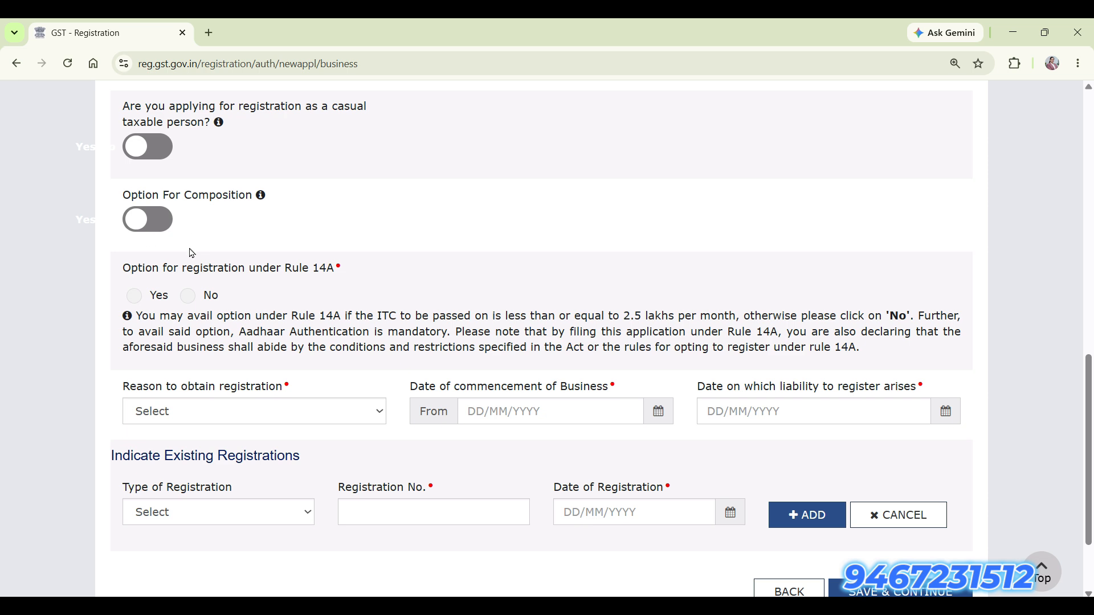
pyautogui.scroll(-1, 144, 280)
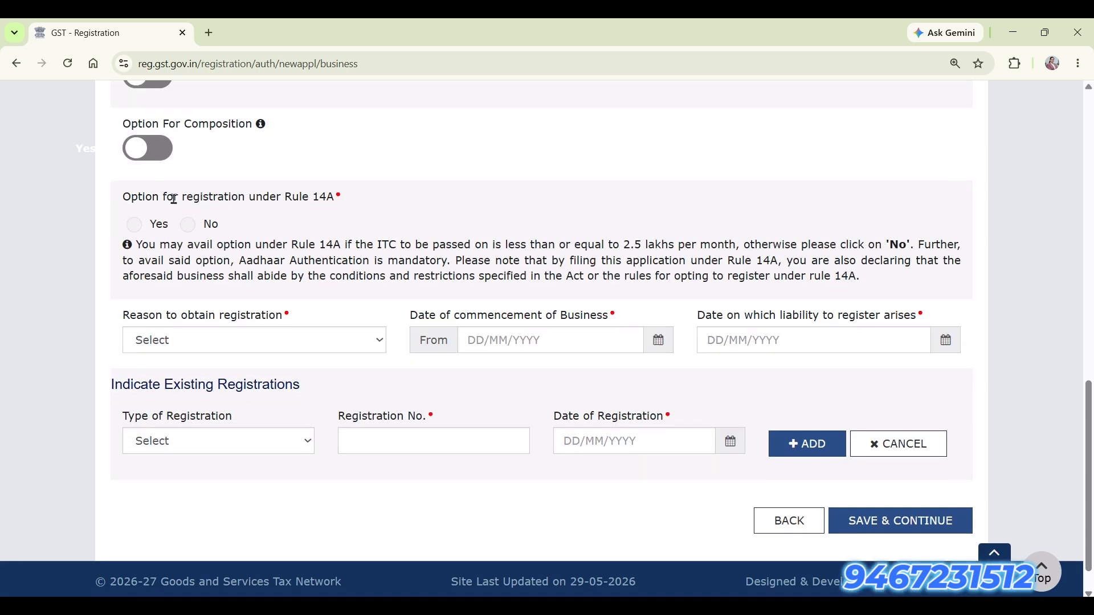
pyautogui.moveTo(165, 199); pyautogui.dragTo(341, 205)
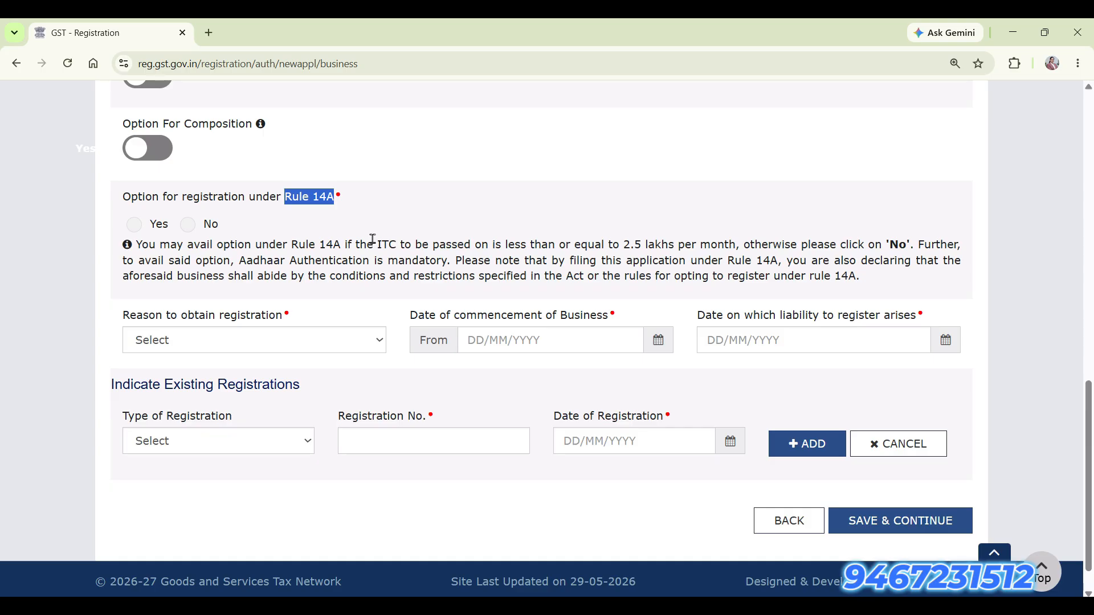
# Choose Yes for Rule 14A, review the 2.5 lakhs per month limit note, and accept the declaration.
pyautogui.click(137, 235)
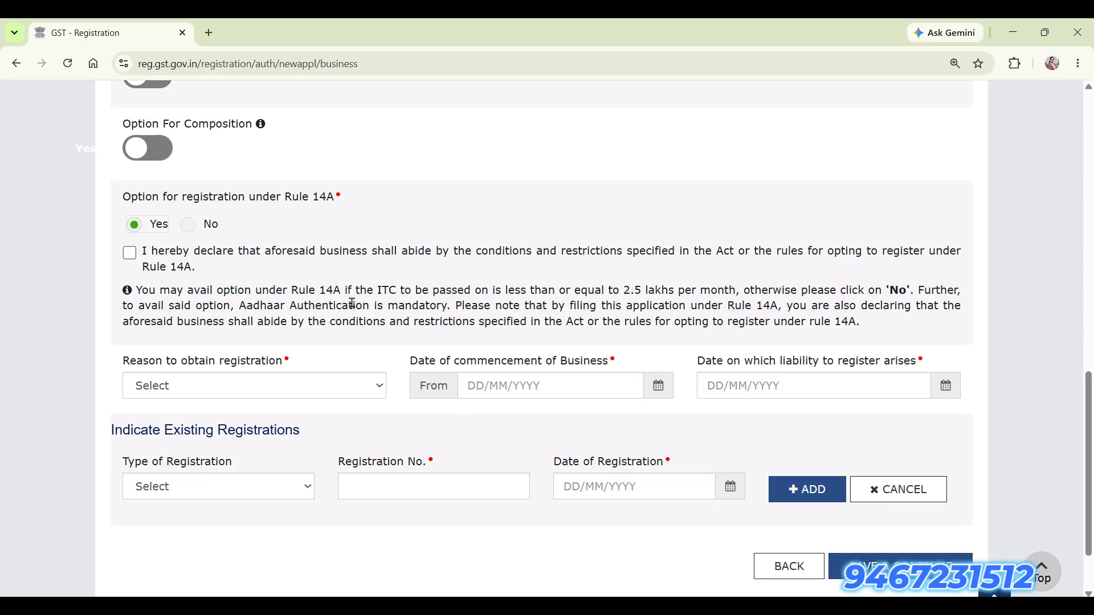
pyautogui.moveTo(379, 288); pyautogui.dragTo(657, 295)
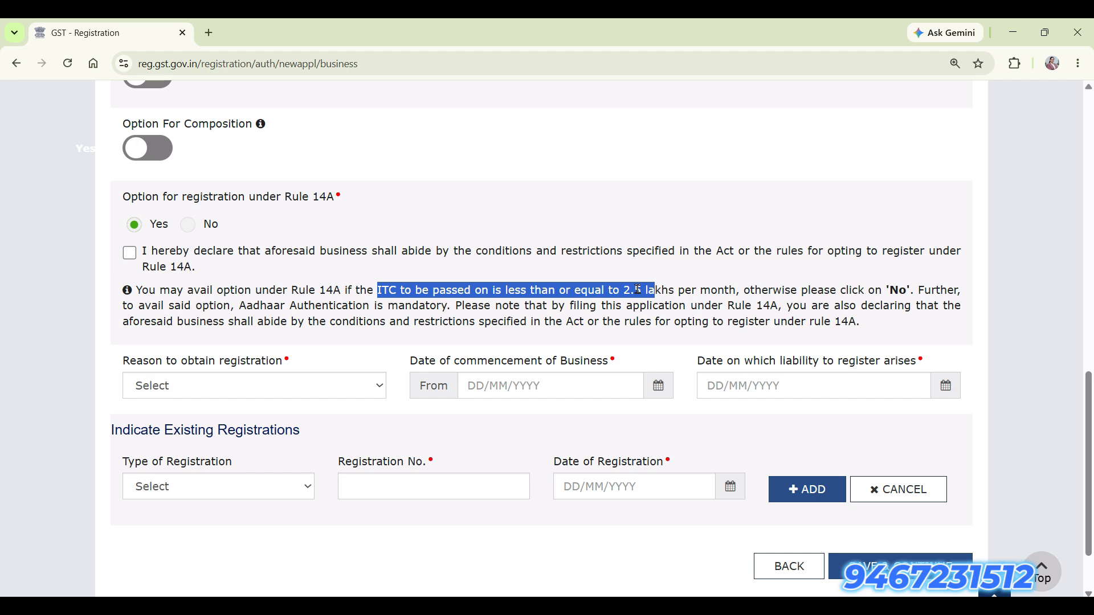
pyautogui.click(638, 290)
pyautogui.moveTo(623, 290); pyautogui.dragTo(739, 291)
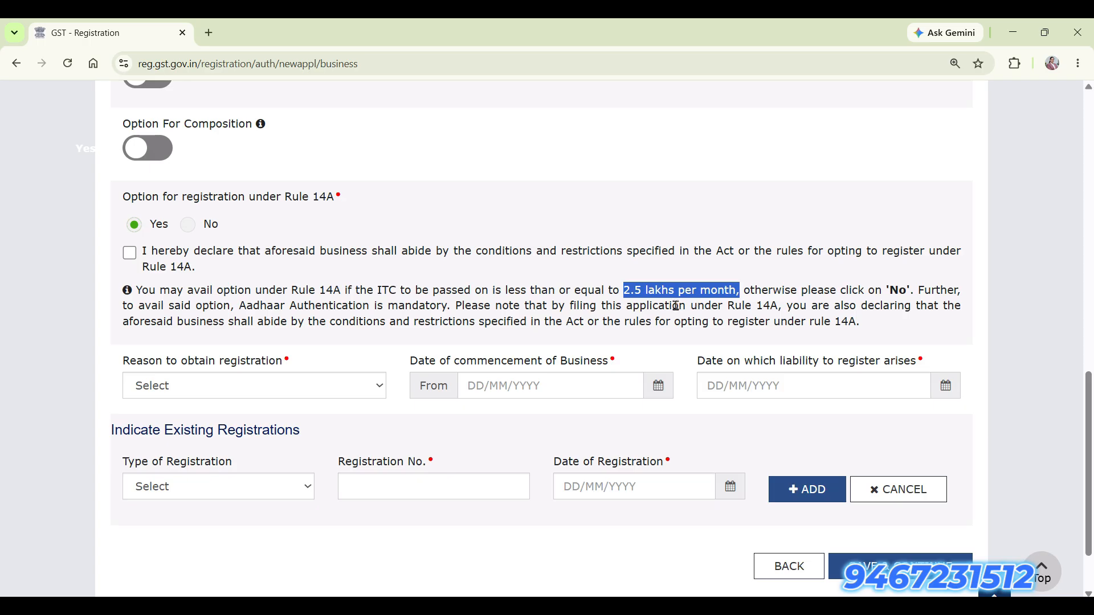
pyautogui.moveTo(630, 292); pyautogui.dragTo(706, 301)
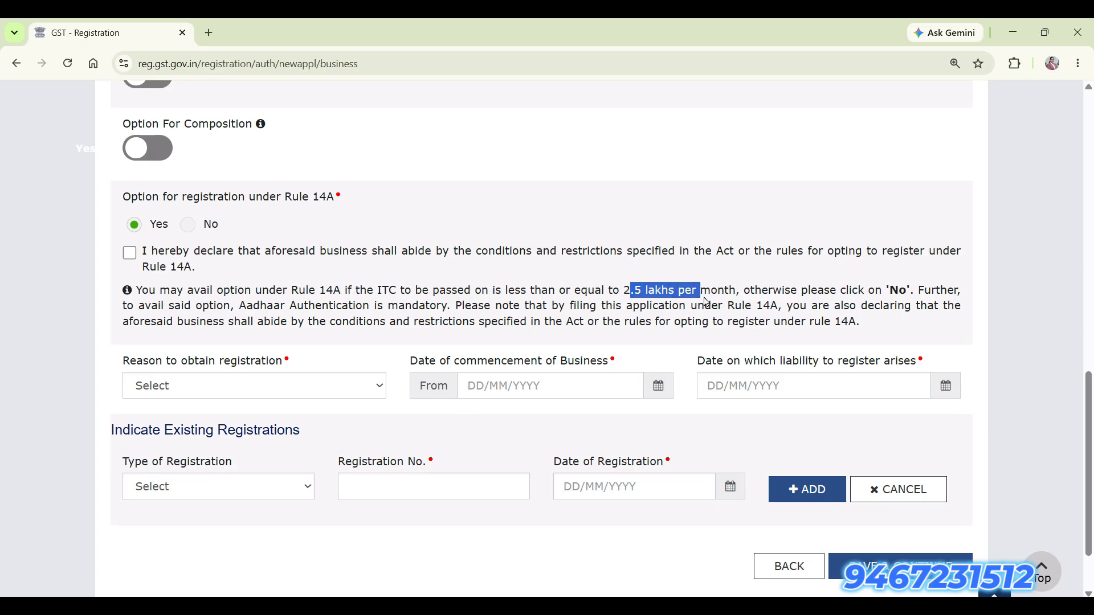
pyautogui.moveTo(625, 292); pyautogui.dragTo(737, 292)
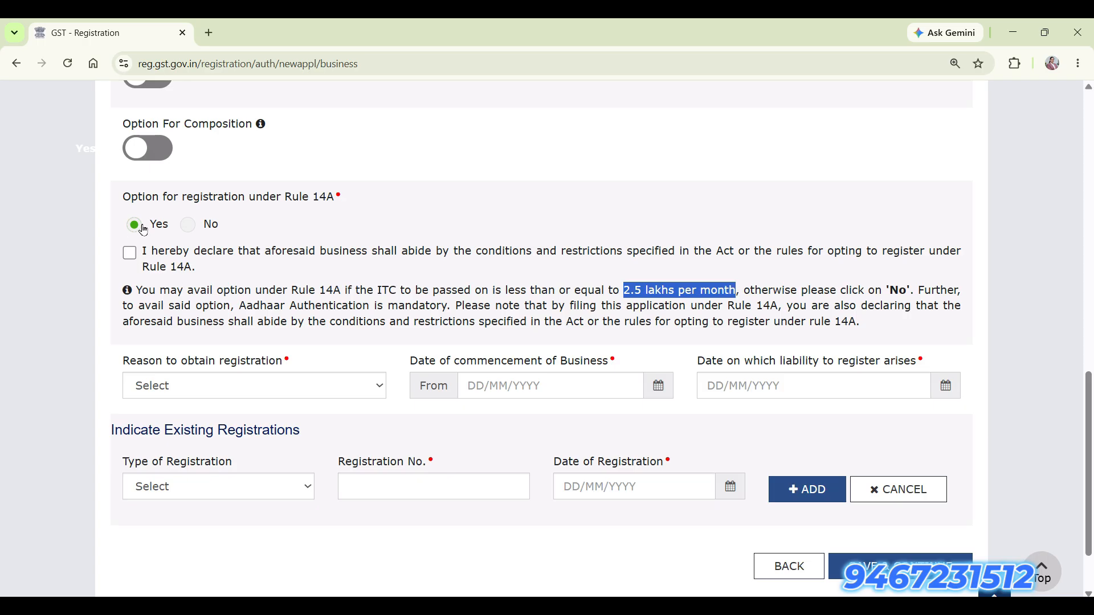
pyautogui.click(131, 254)
# Compute 2000000 × 0.18 = 360,000 in Calculator, then return to the registration form.
pyautogui.press('super+r')
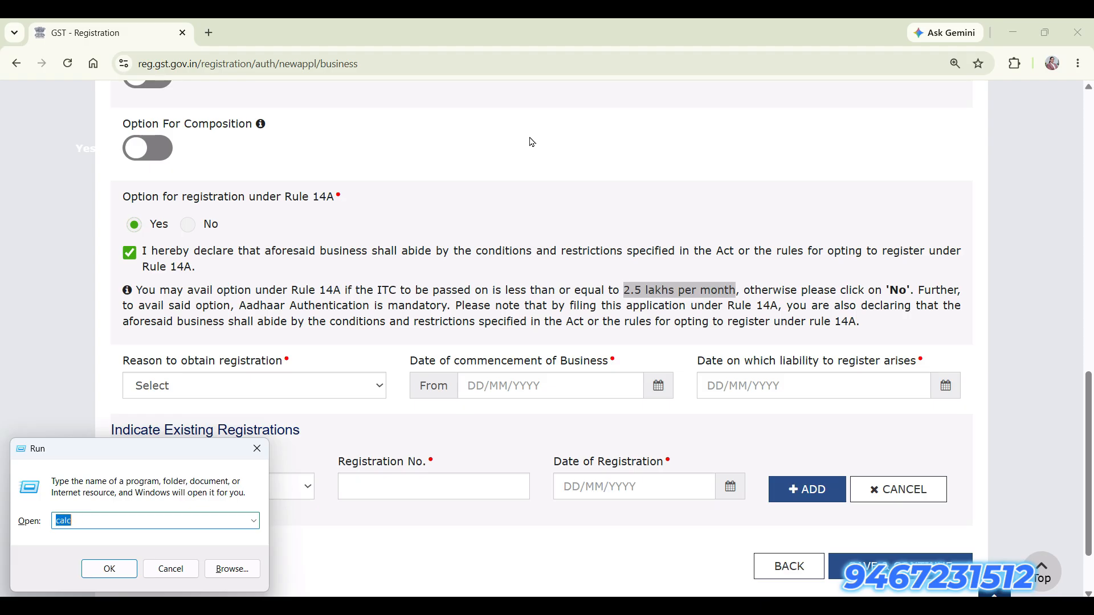
pyautogui.press('Return')
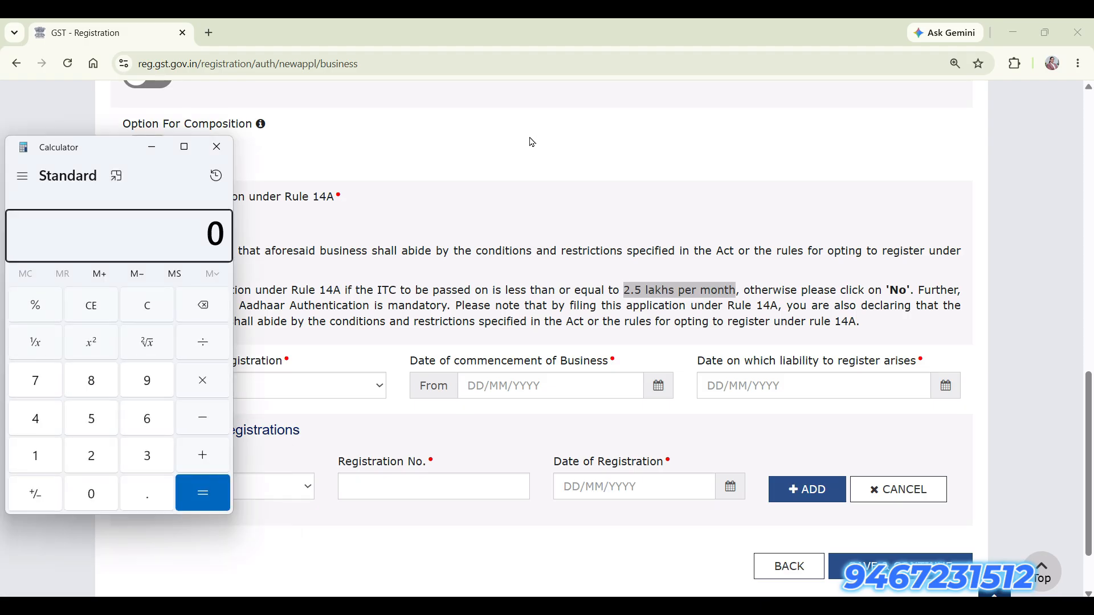
pyautogui.write('200000')
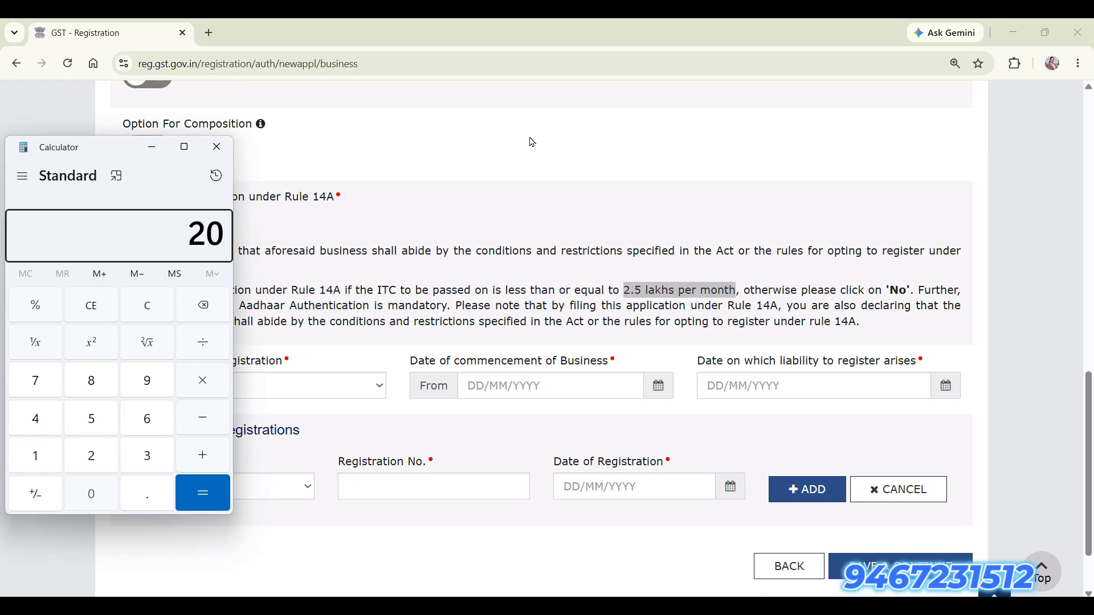
pyautogui.write('0*0.18')
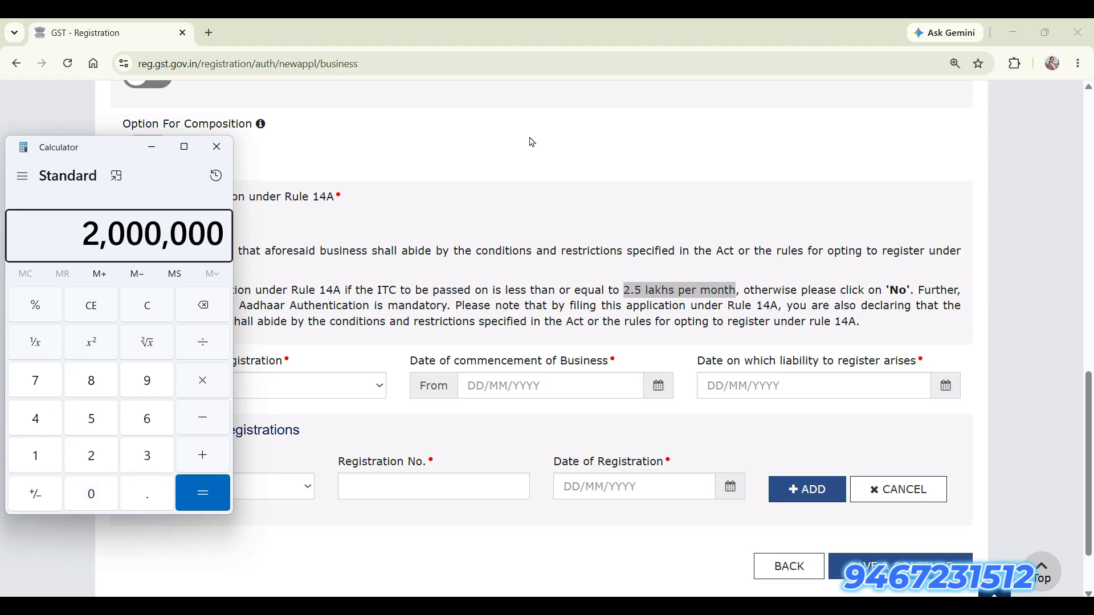
pyautogui.press('Return')
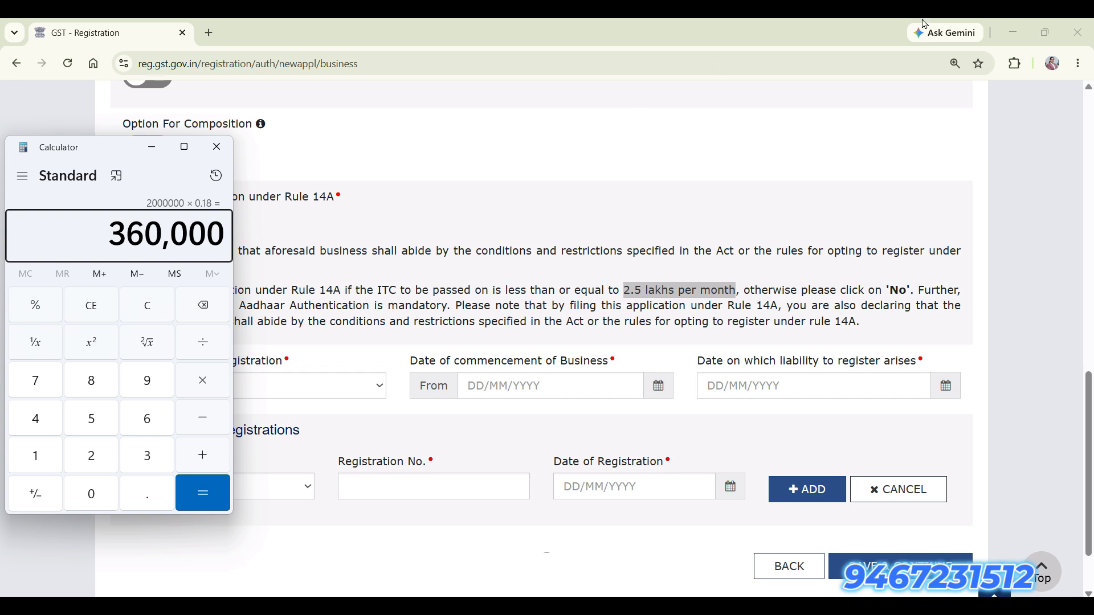
pyautogui.click(627, 292)
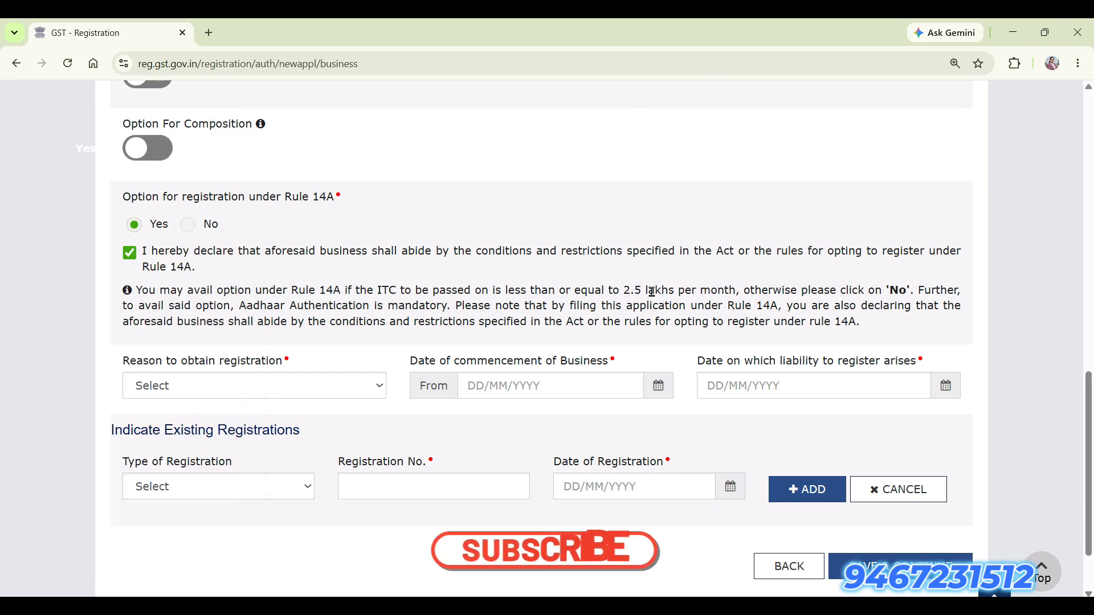
# Mark Rule 14A as No, pick Voluntary Basis as reason, and date commencement 18/06/2026.
pyautogui.click(188, 226)
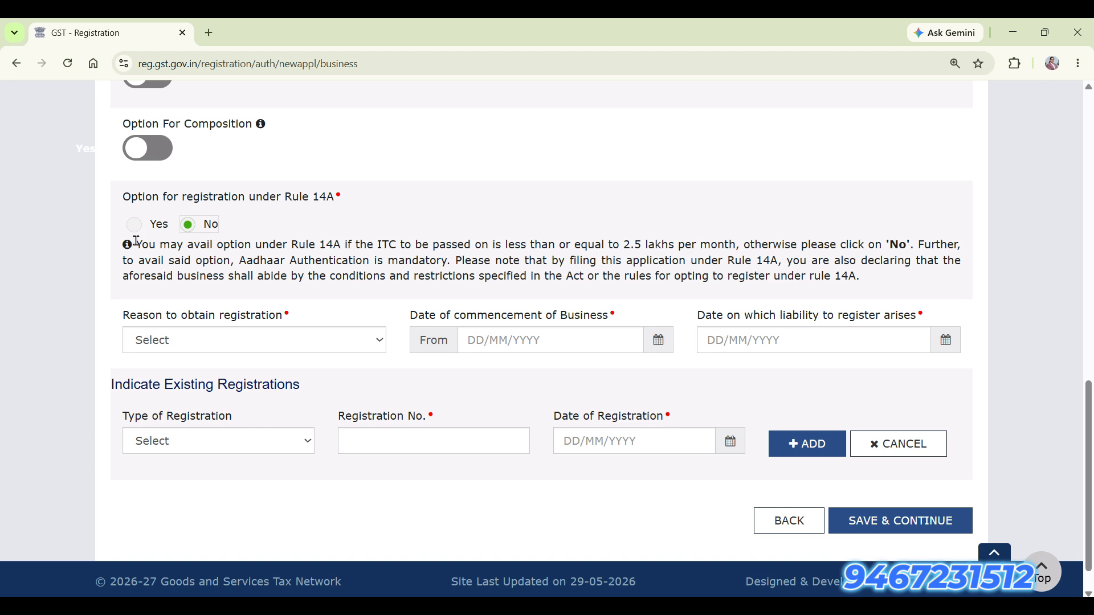
pyautogui.scroll(-1, 346, 296)
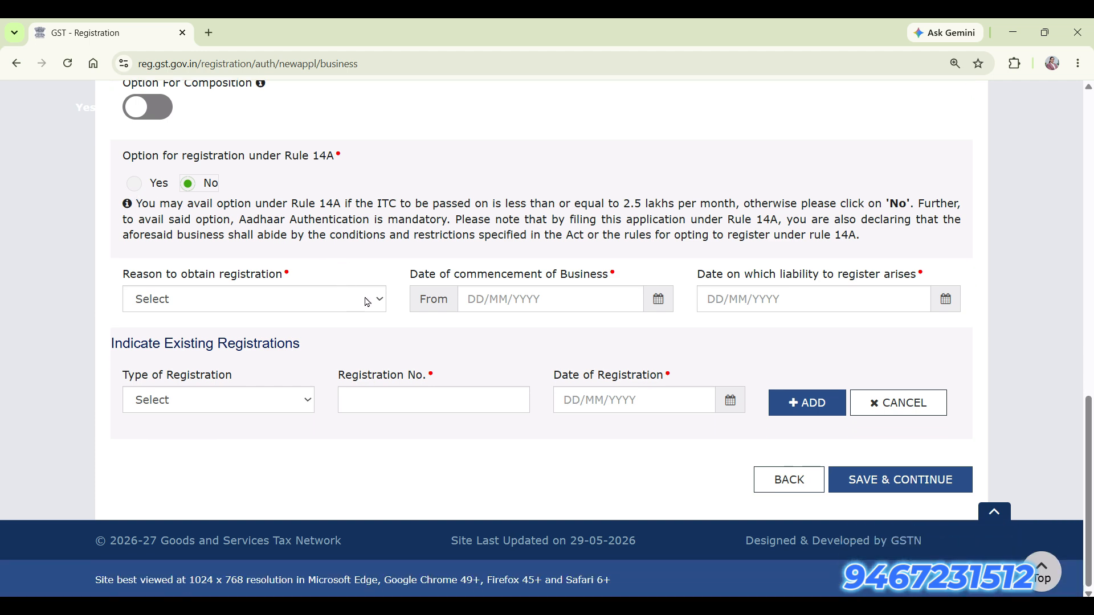
pyautogui.click(367, 302)
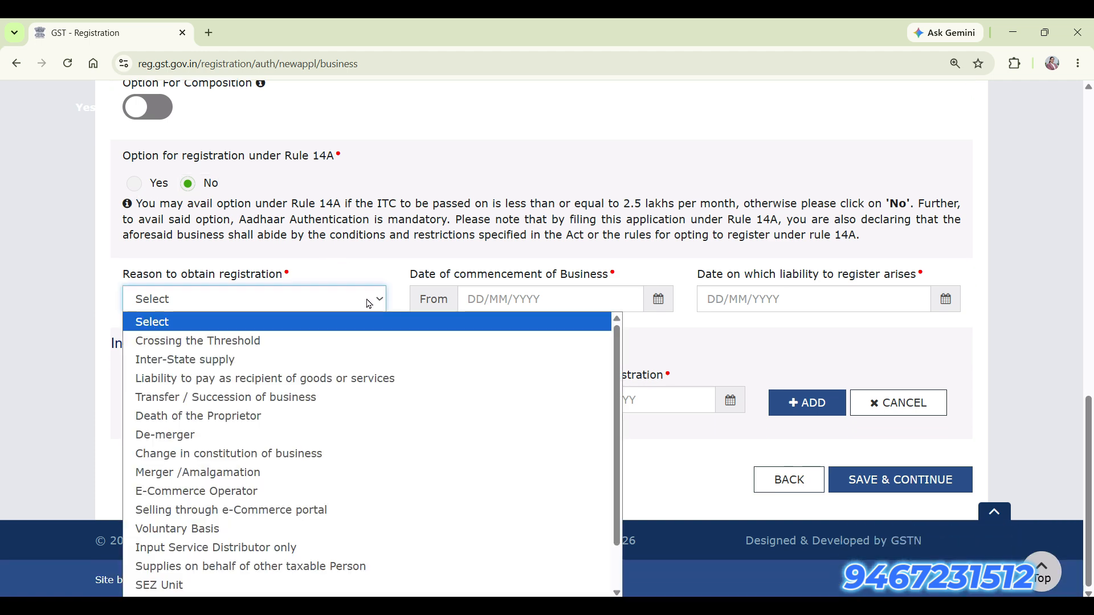
pyautogui.click(364, 528)
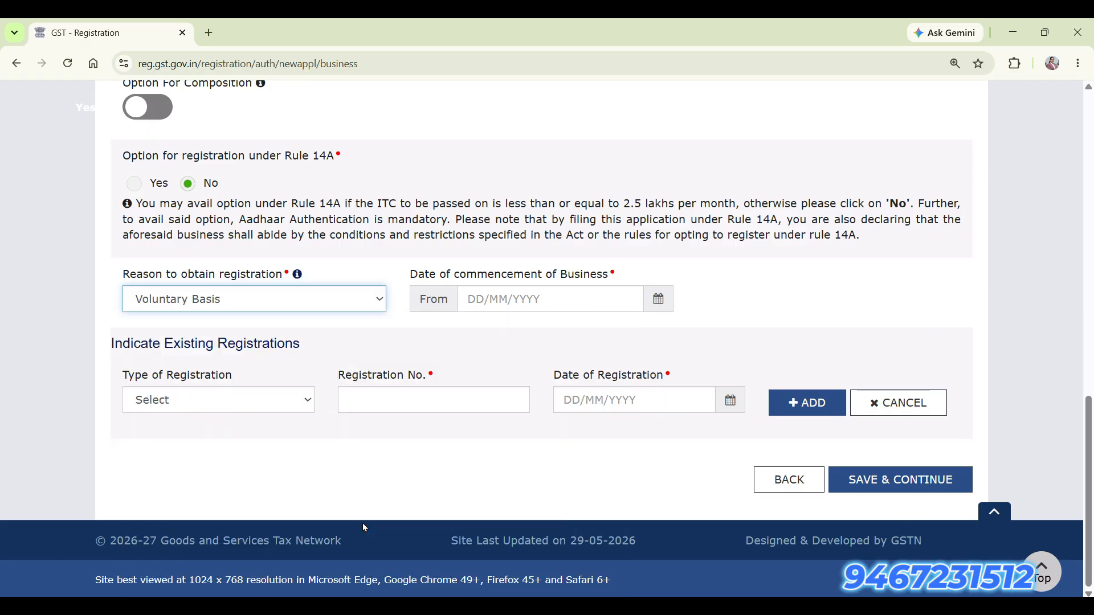
pyautogui.click(663, 301)
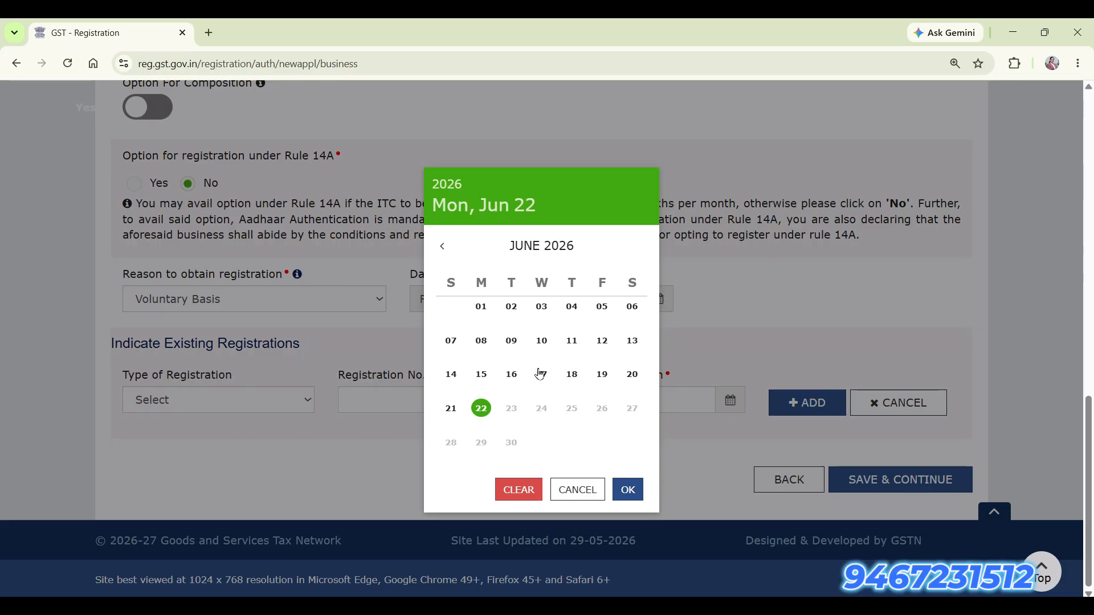
pyautogui.click(572, 374)
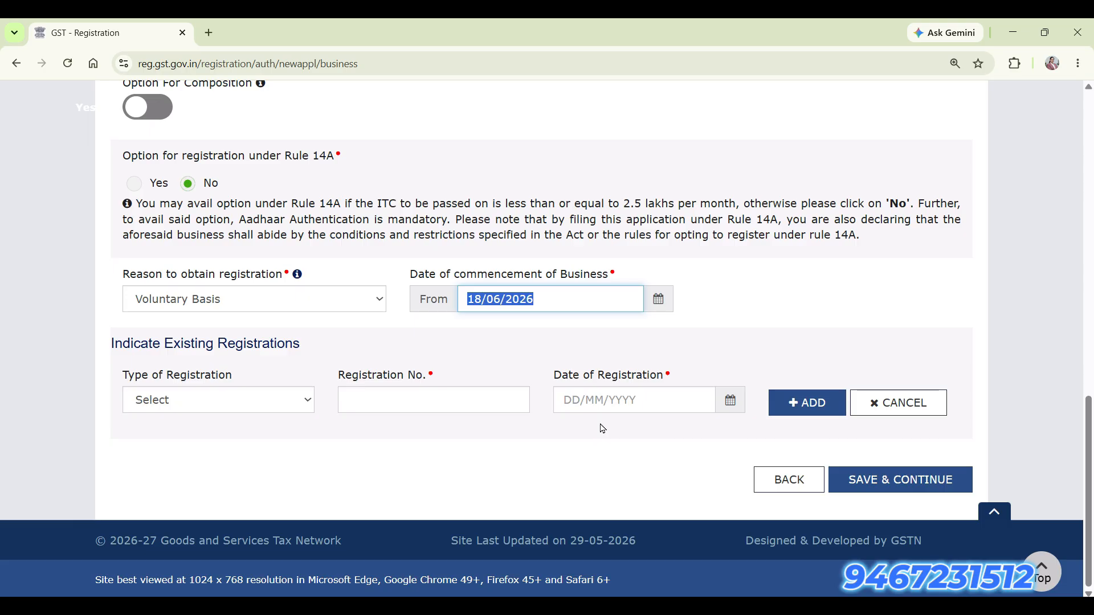
pyautogui.press('alt')
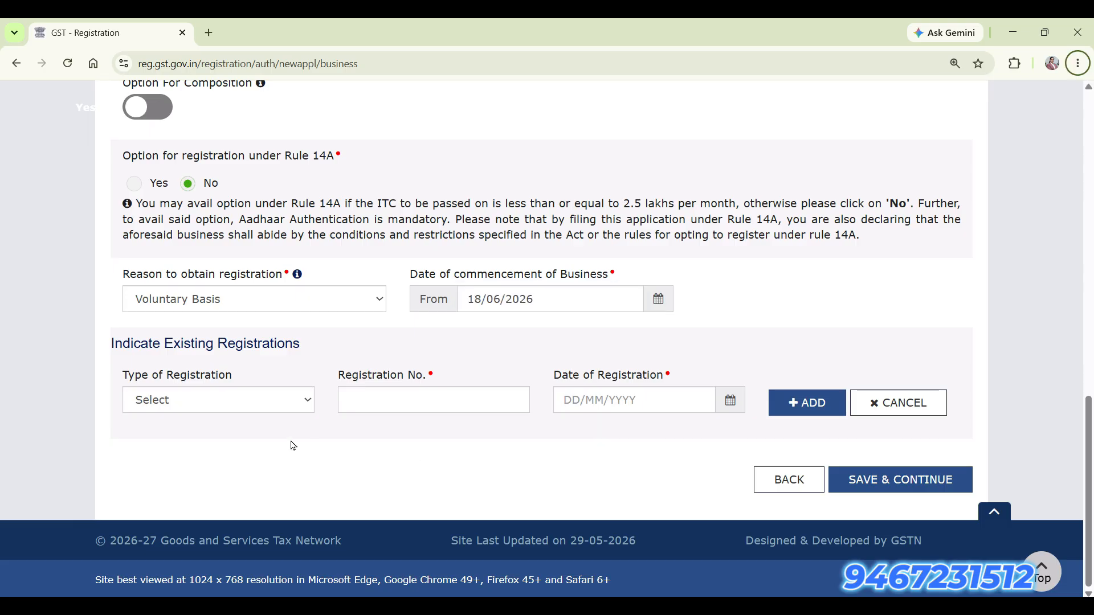
pyautogui.click(278, 407)
pyautogui.click(294, 377)
pyautogui.click(405, 408)
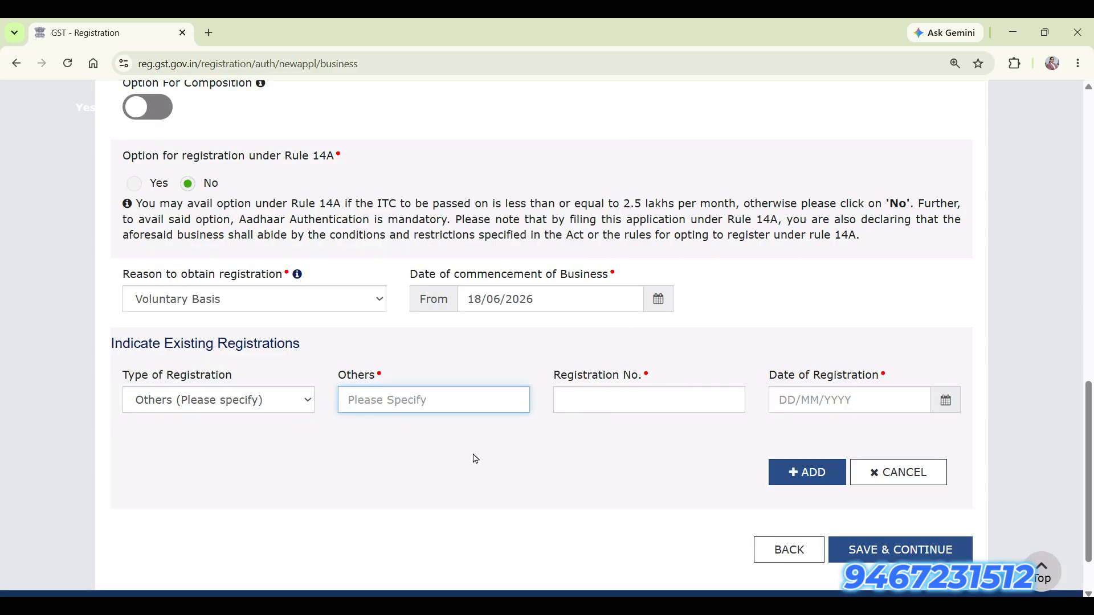
pyautogui.scroll(-1, 320, 517)
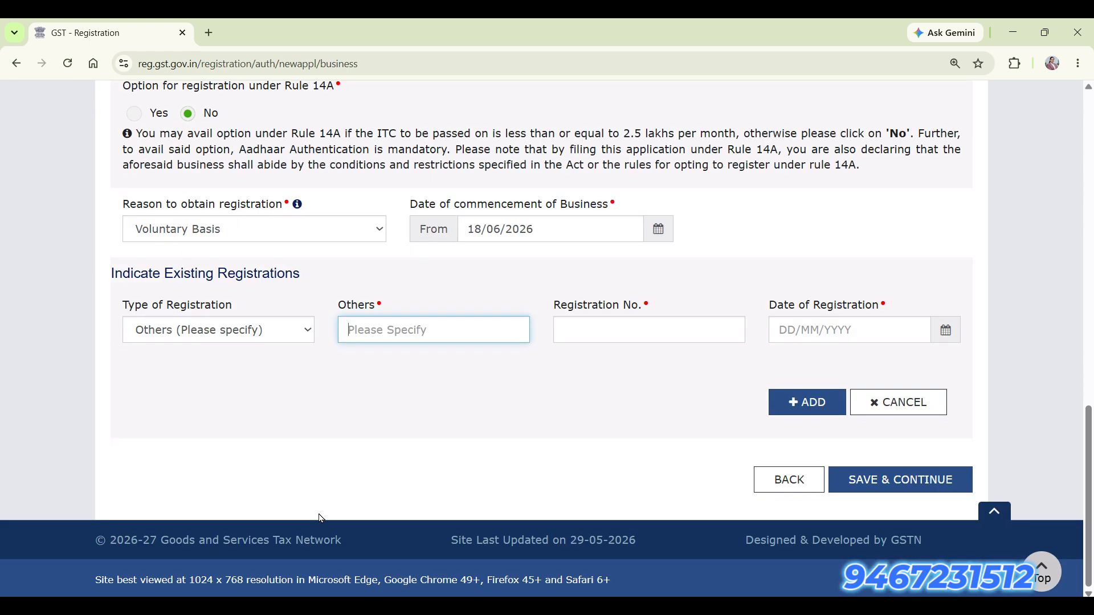
pyautogui.hotkey('shift', 'Tab')
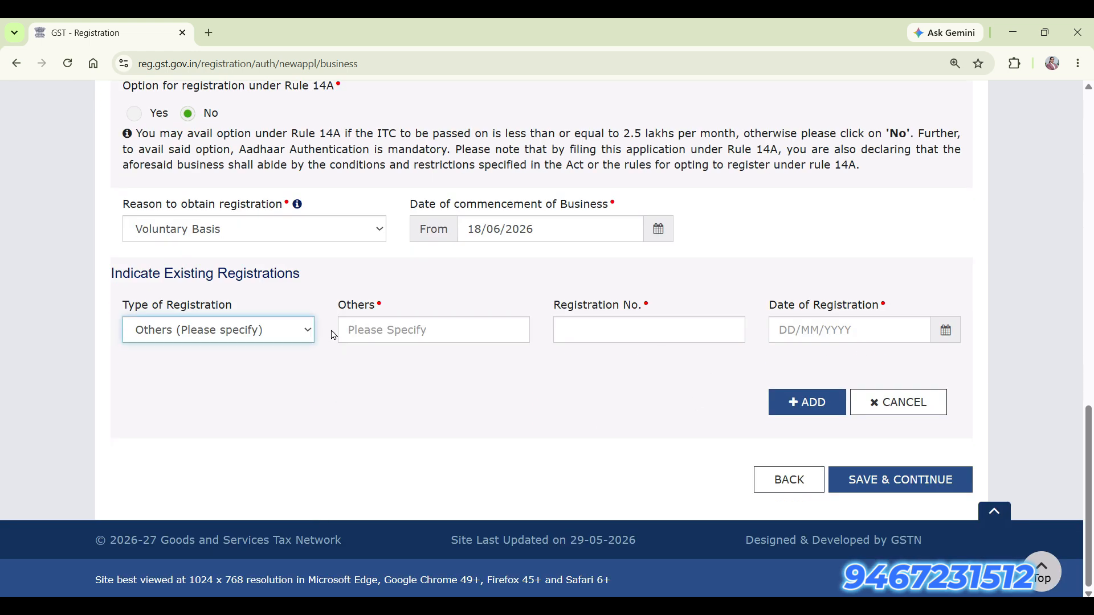
pyautogui.click(300, 337)
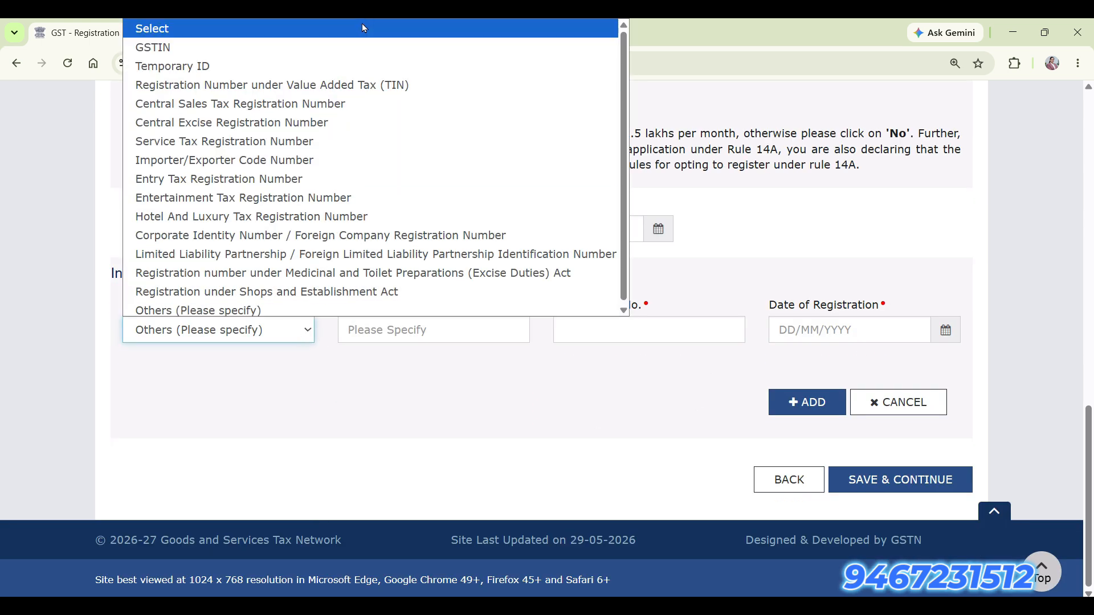
pyautogui.click(361, 23)
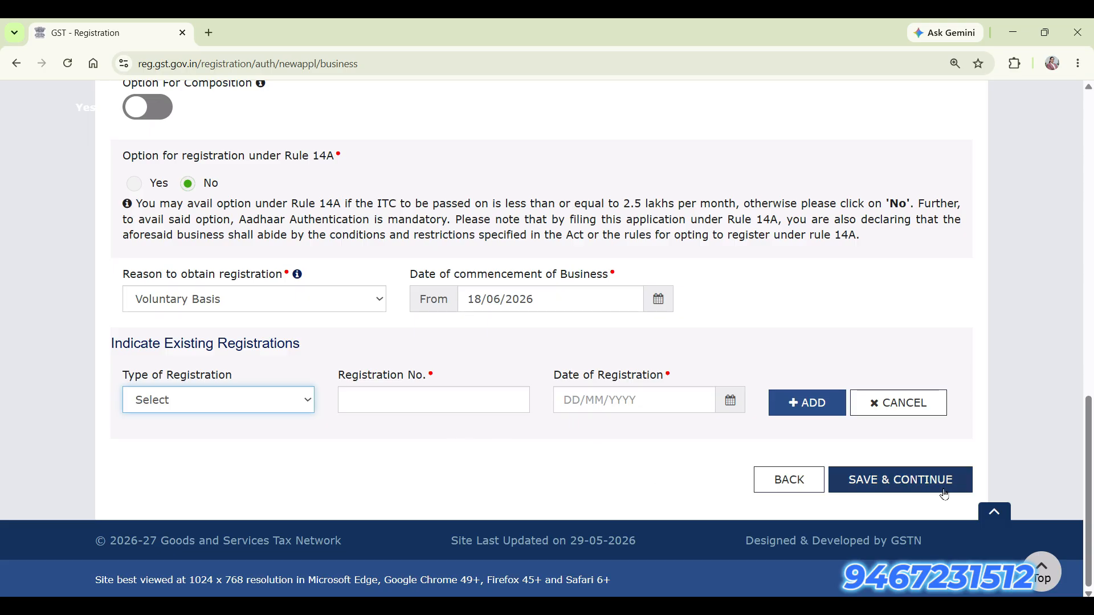
# Save business details and scroll the Promoter/Partners form down to the Residential Address map.
pyautogui.click(942, 490)
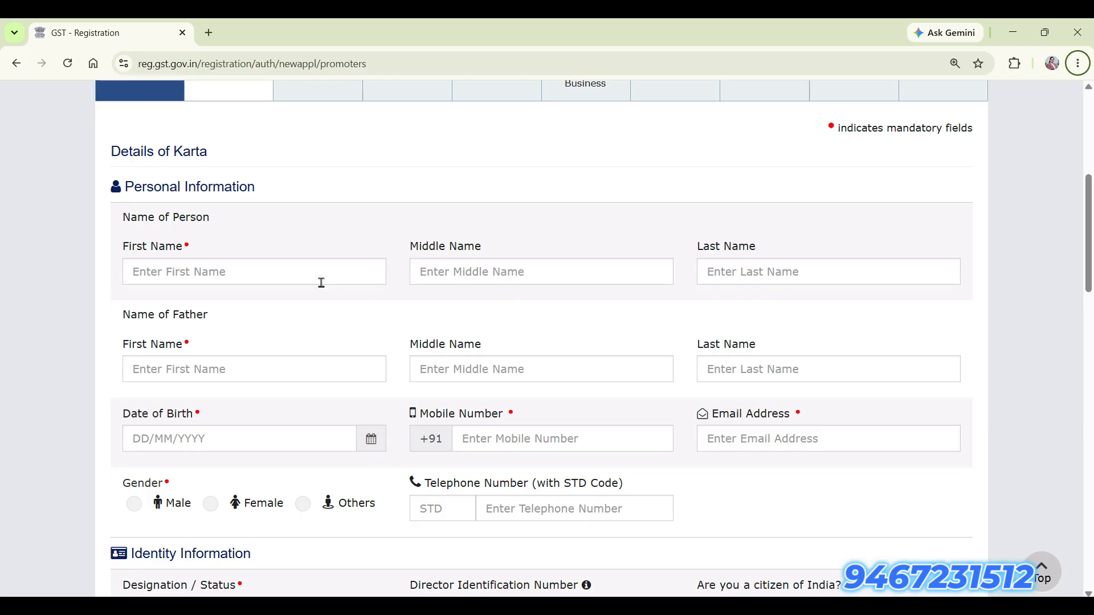
pyautogui.scroll(-3, 300, 337)
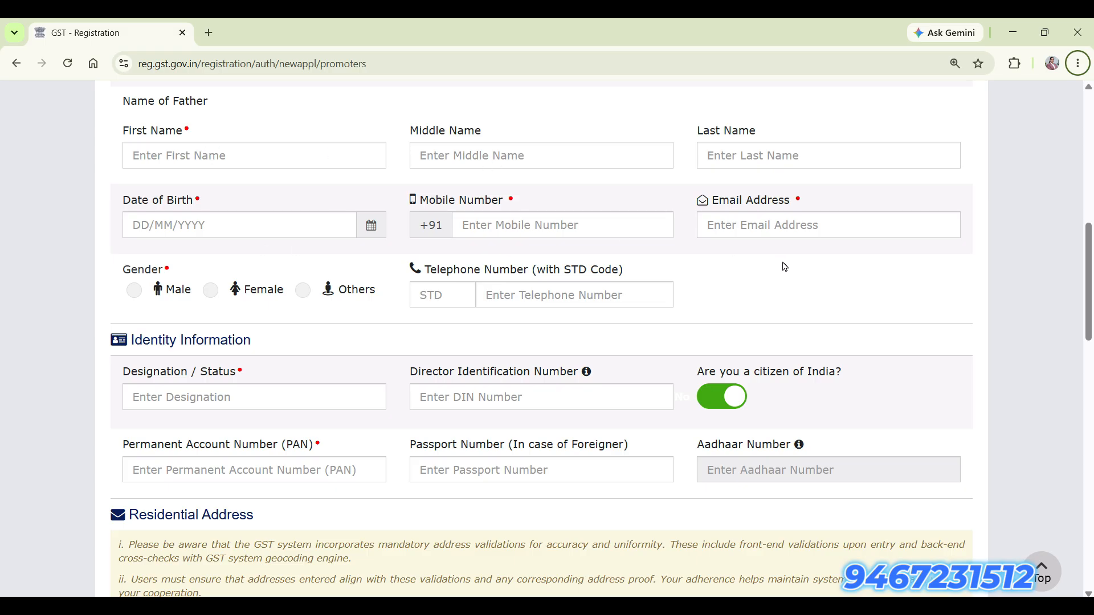
pyautogui.click(192, 397)
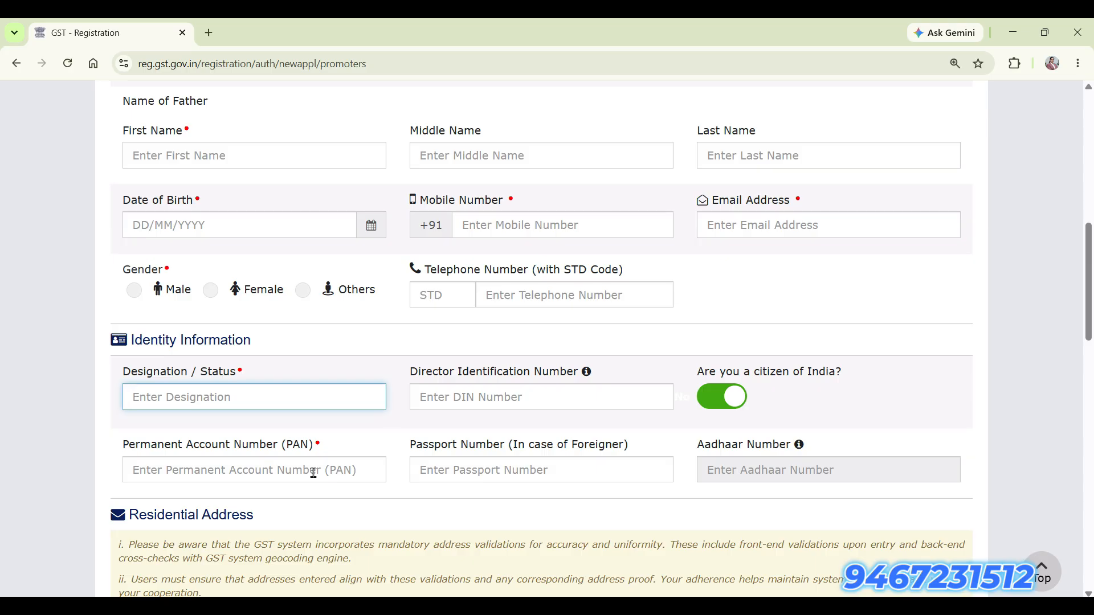
pyautogui.scroll(-5, 769, 191)
pyautogui.scroll(-1, 765, 191)
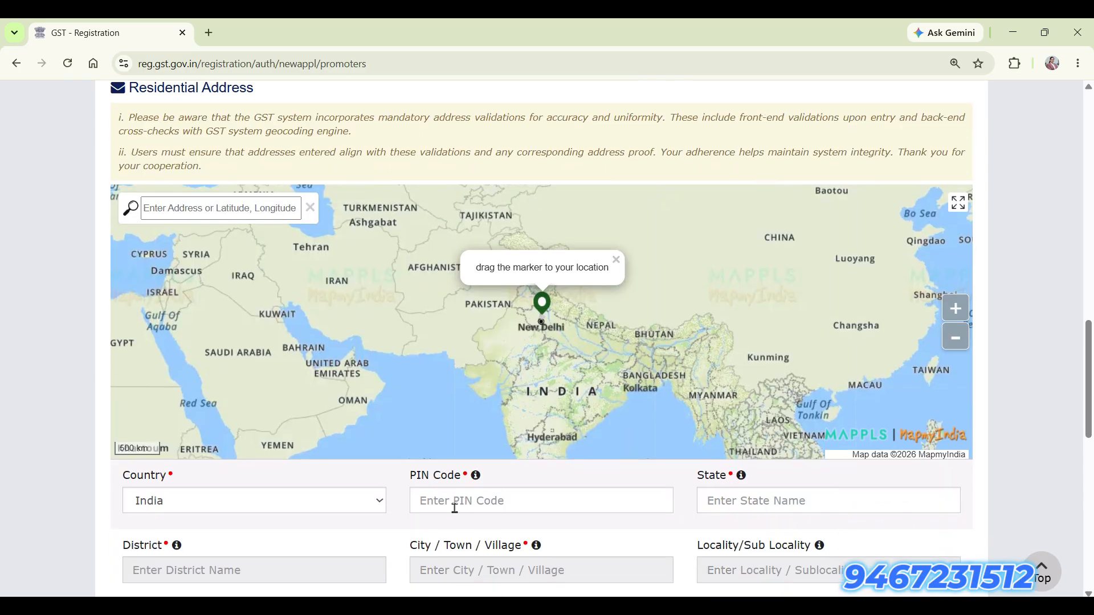
pyautogui.scroll(1, 438, 528)
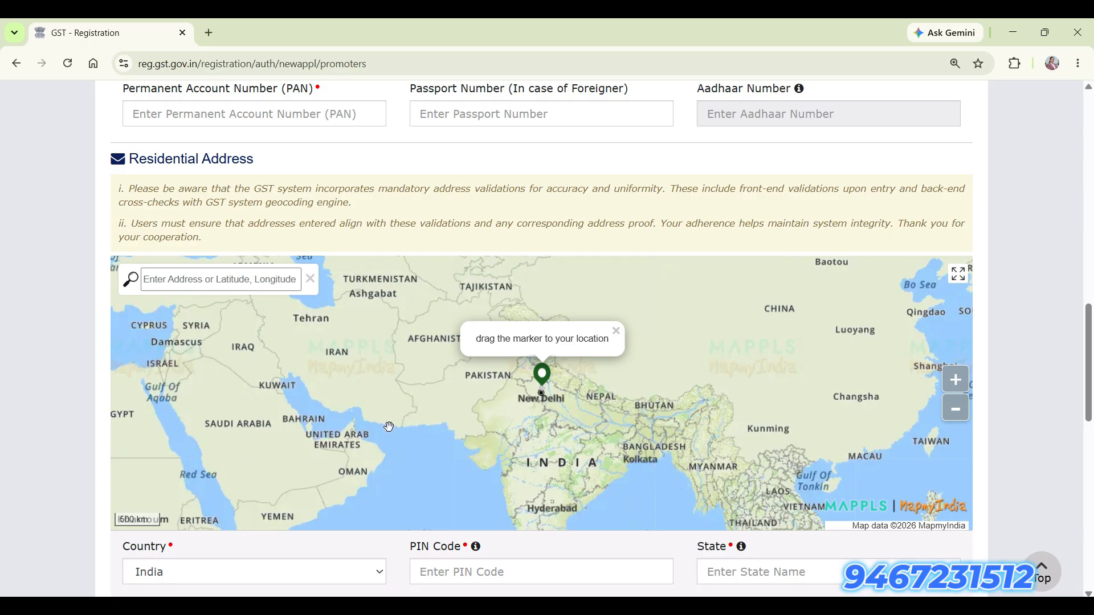
# Search the map for PIN 124001 and select the Rohtak location.
pyautogui.click(257, 280)
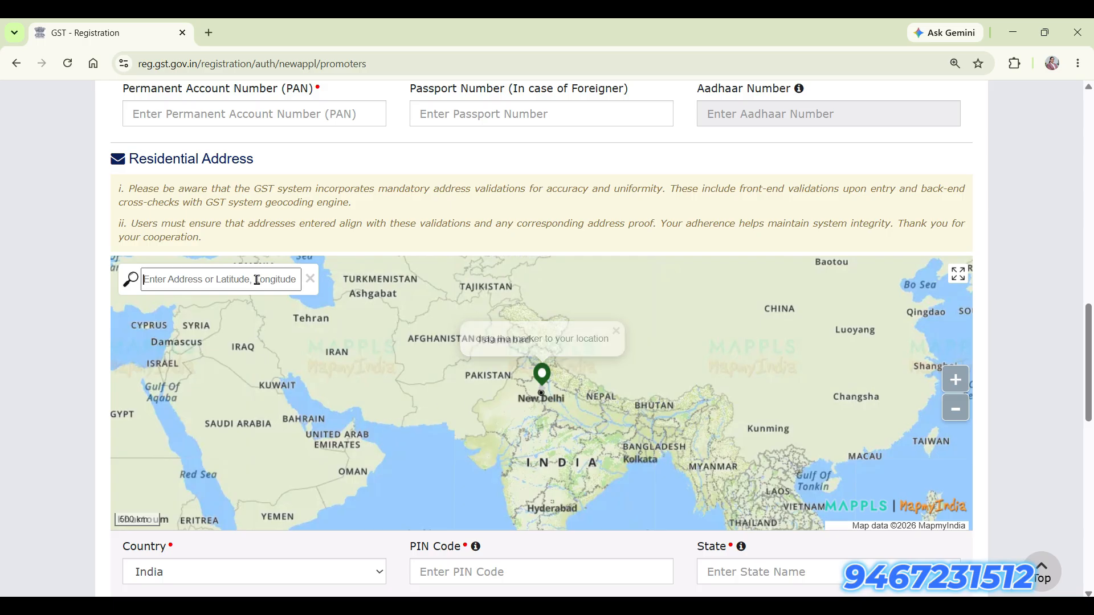
pyautogui.write('124001')
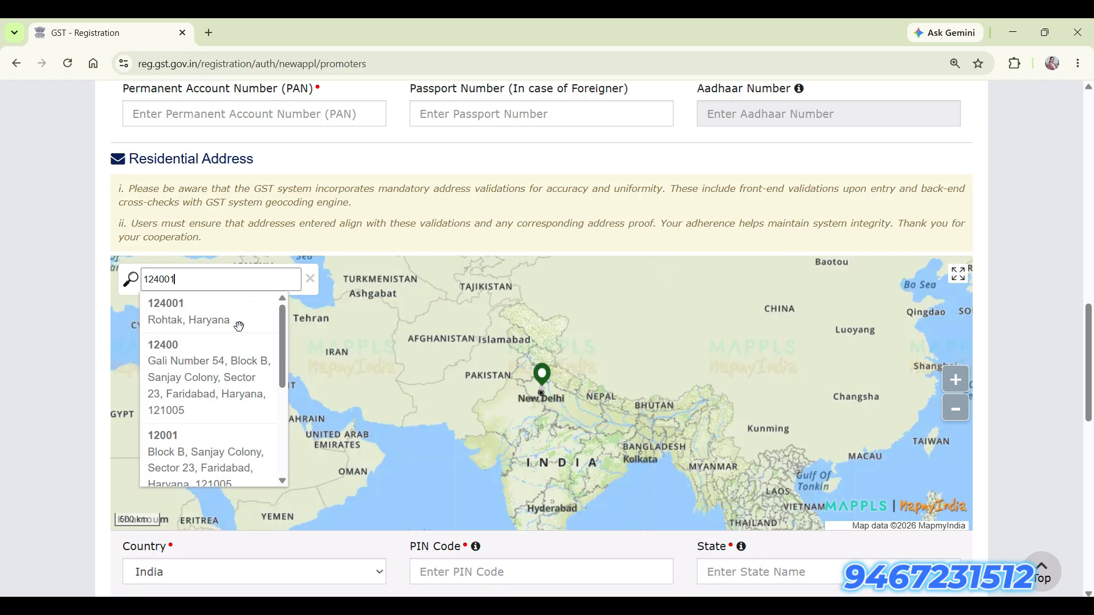
pyautogui.click(187, 323)
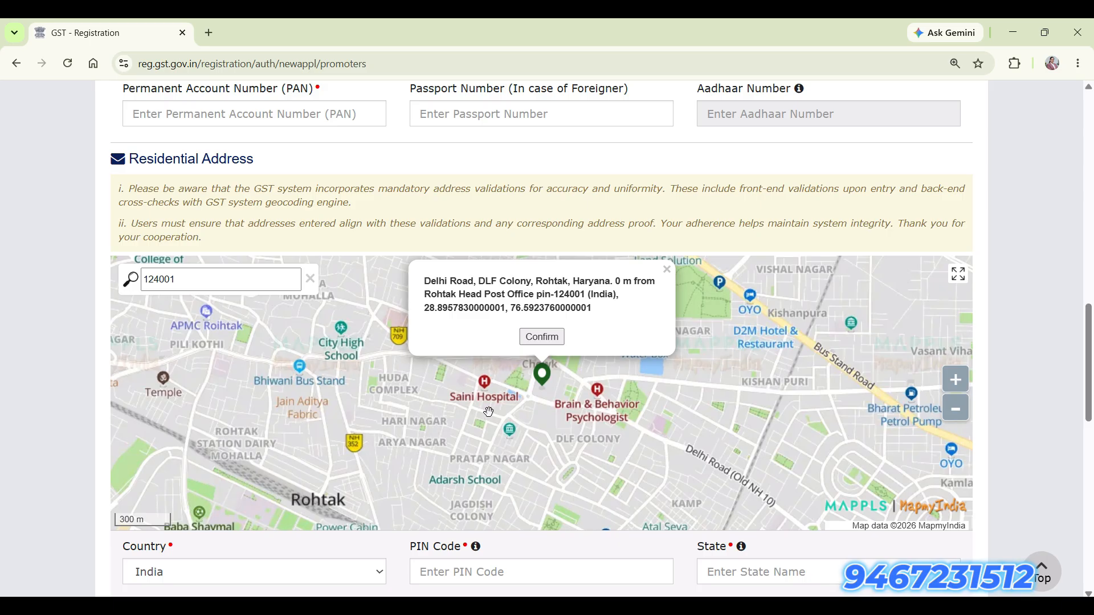
pyautogui.scroll(1, 576, 464)
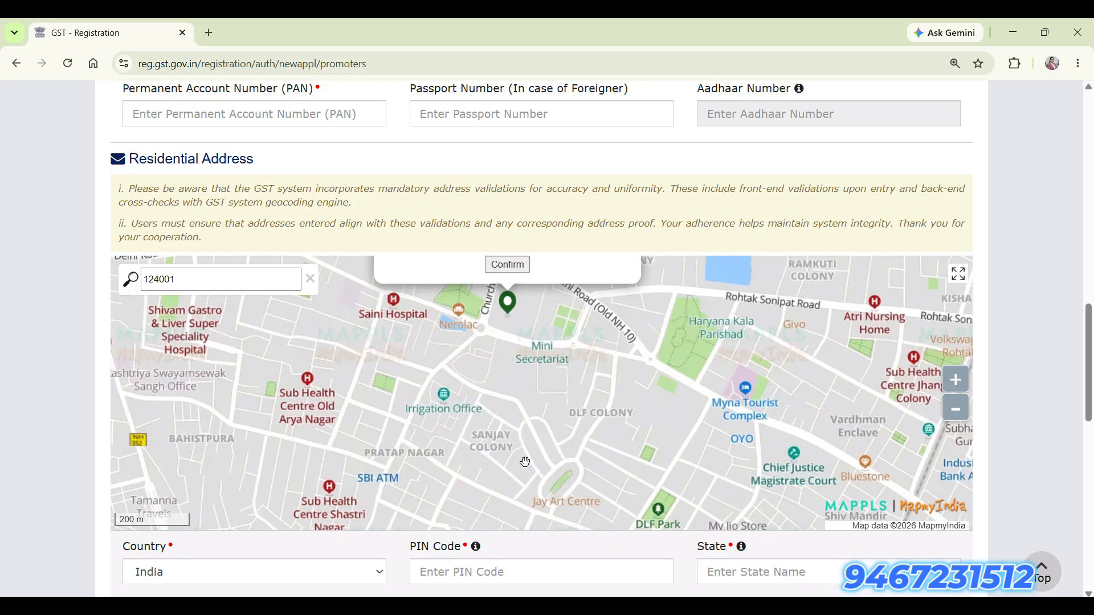
# Place the pin on the building by Delhi Road near Haryana Kala Parishad and confirm it.
pyautogui.moveTo(509, 302); pyautogui.dragTo(731, 379)
pyautogui.scroll(1, 729, 443)
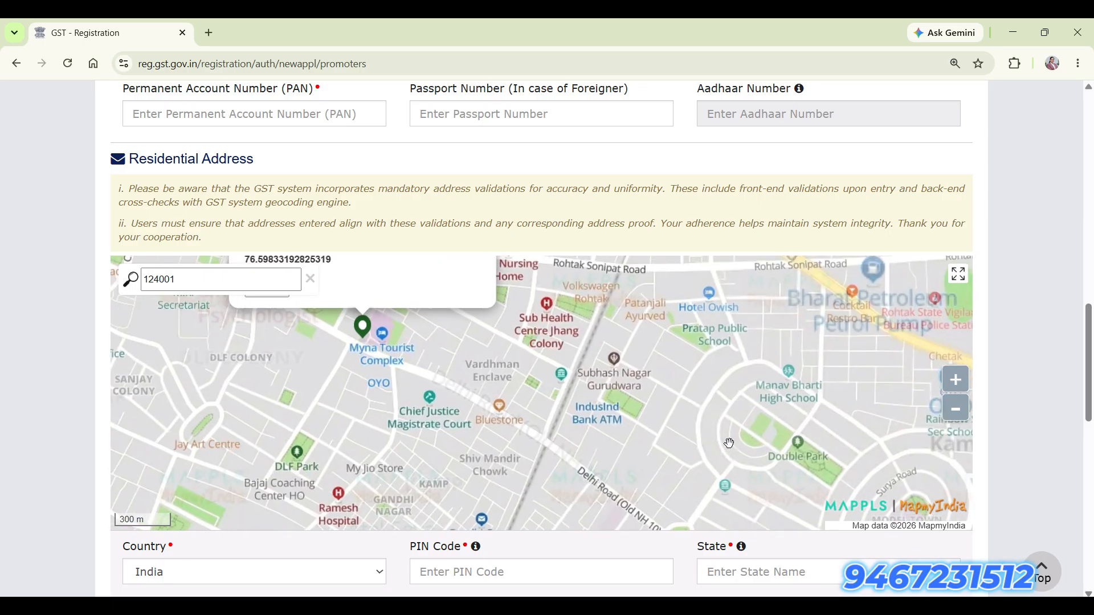
pyautogui.moveTo(468, 359); pyautogui.dragTo(573, 440)
pyautogui.scroll(1, 573, 441)
pyautogui.moveTo(341, 382); pyautogui.dragTo(380, 383)
pyautogui.scroll(1, 415, 428)
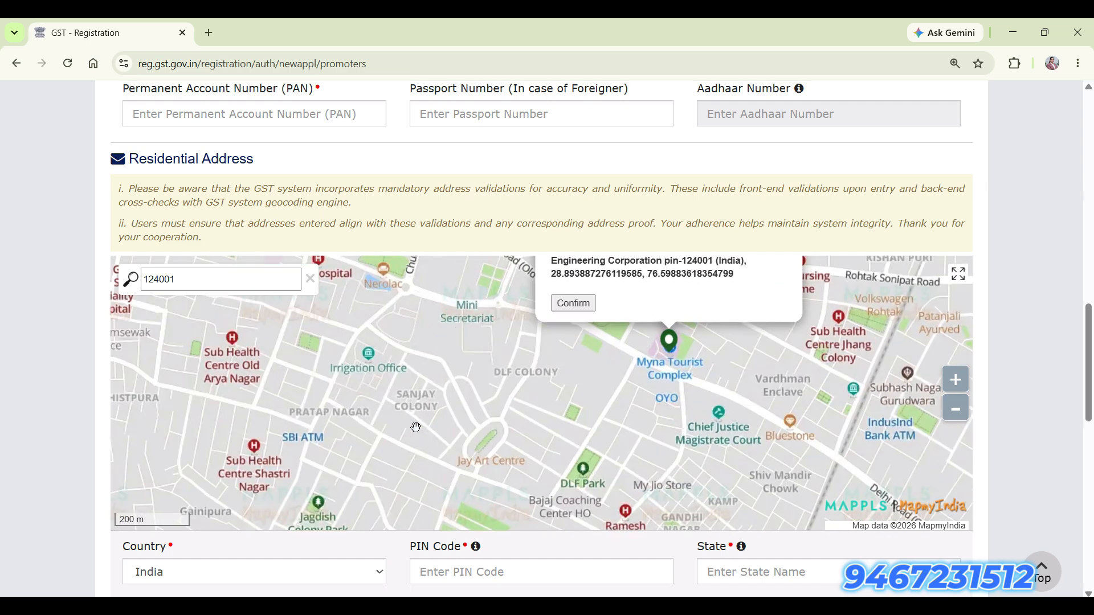
pyautogui.scroll(1, 738, 396)
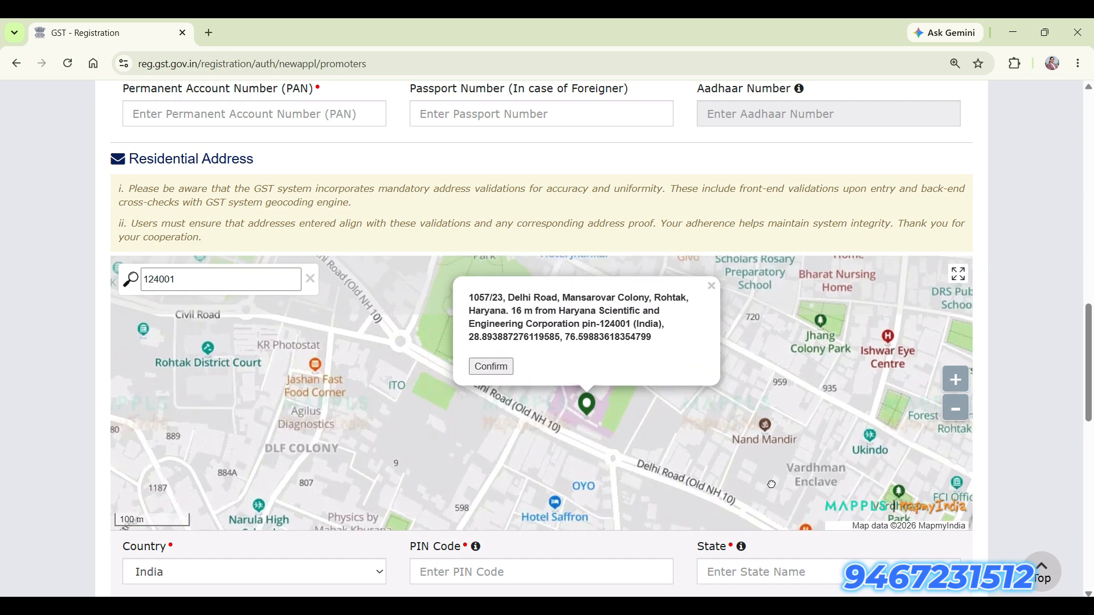
pyautogui.click(490, 381)
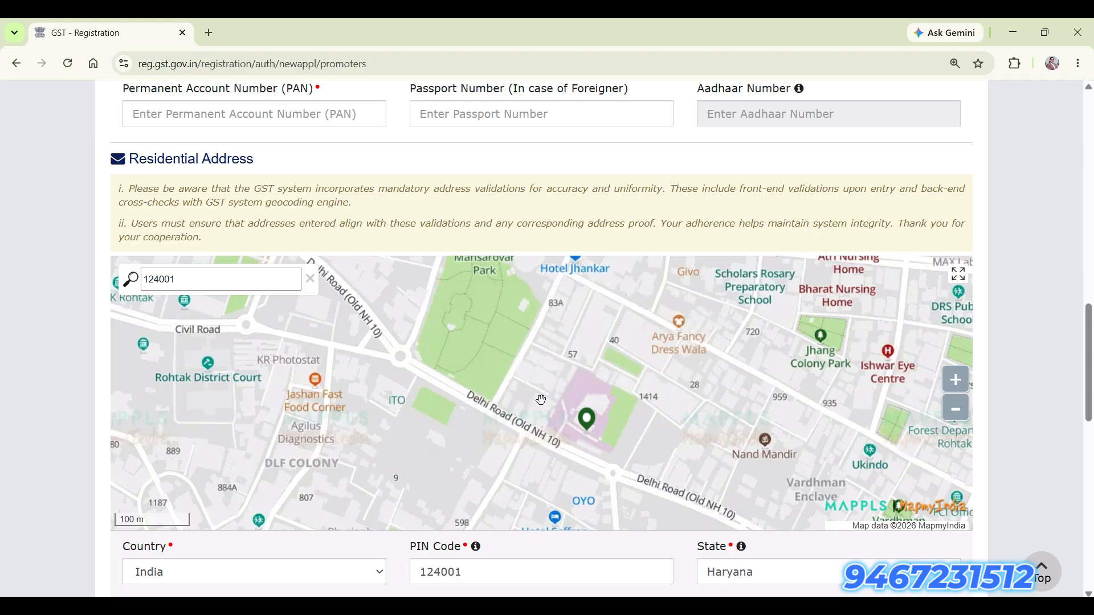
pyautogui.scroll(-1, 550, 402)
pyautogui.scroll(-5, 996, 484)
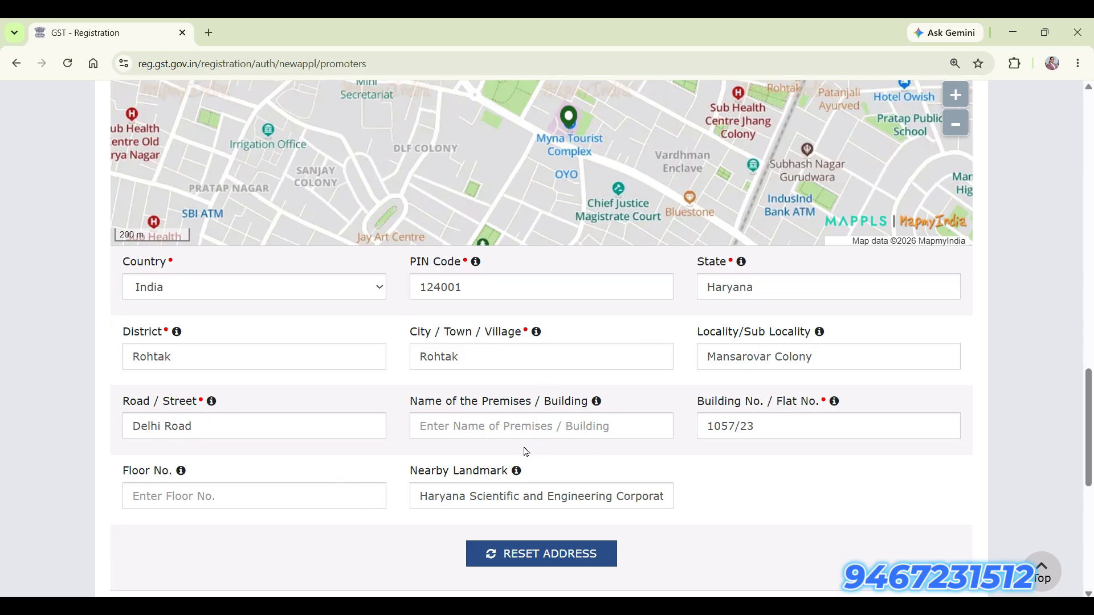
# Set the promoter's 'Also Authorized Signatory' toggle to Yes.
pyautogui.scroll(-3, 700, 465)
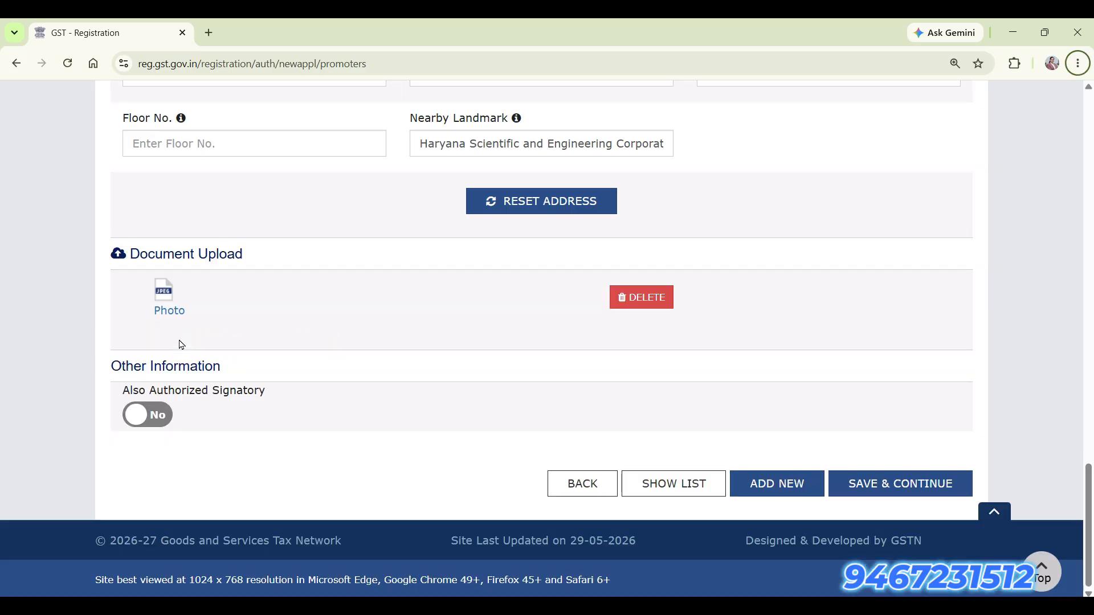
pyautogui.click(170, 411)
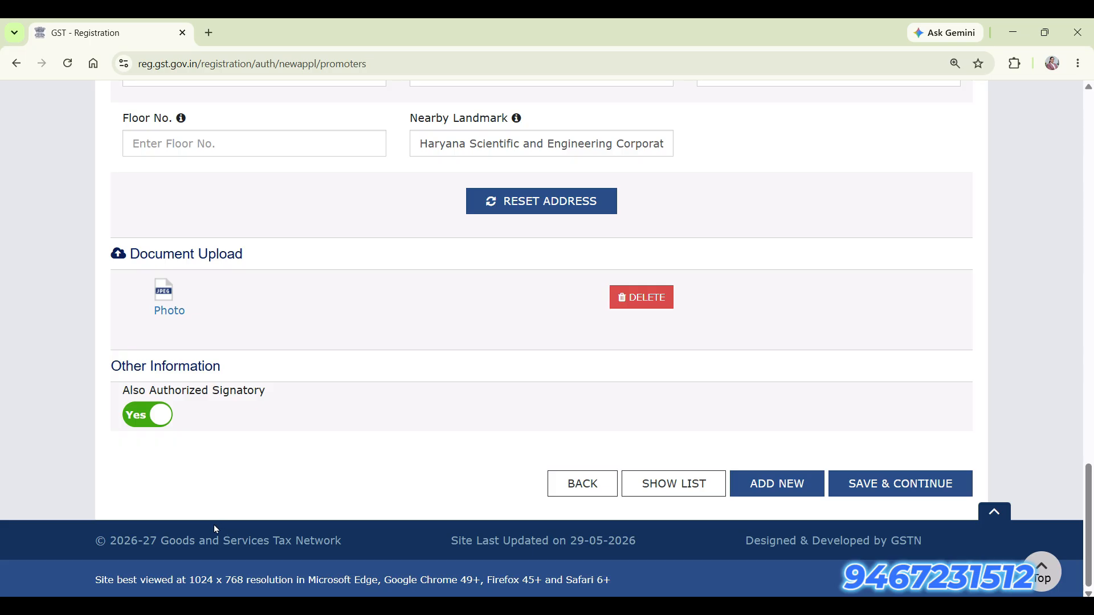
pyautogui.click(141, 416)
pyautogui.click(163, 421)
# Make this person Primary Authorized Signatory with the Board resolution copy as proof, then save.
pyautogui.click(914, 491)
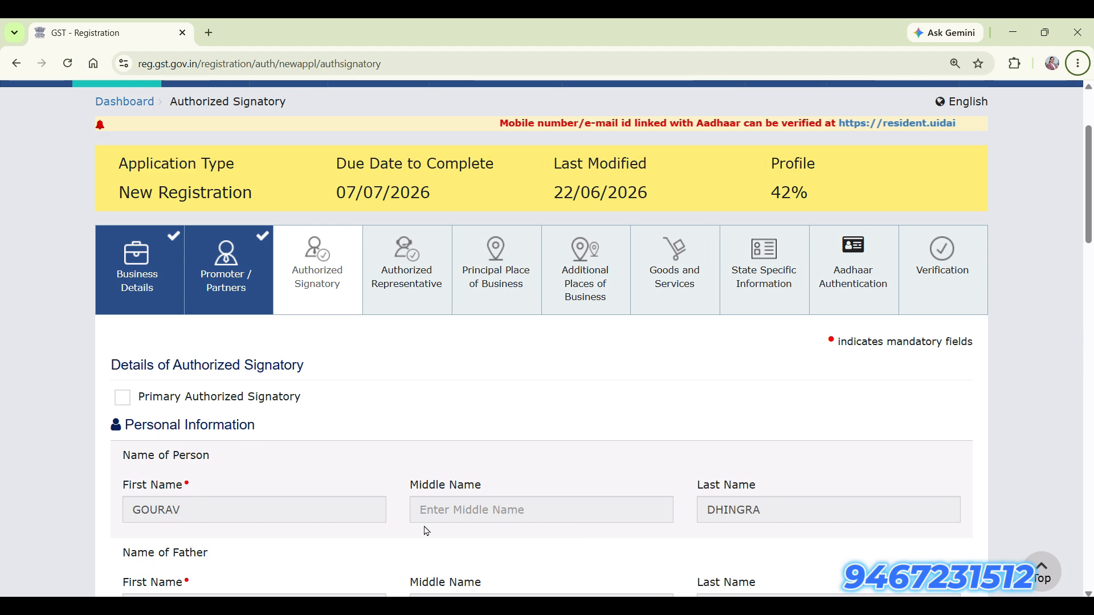
pyautogui.click(123, 398)
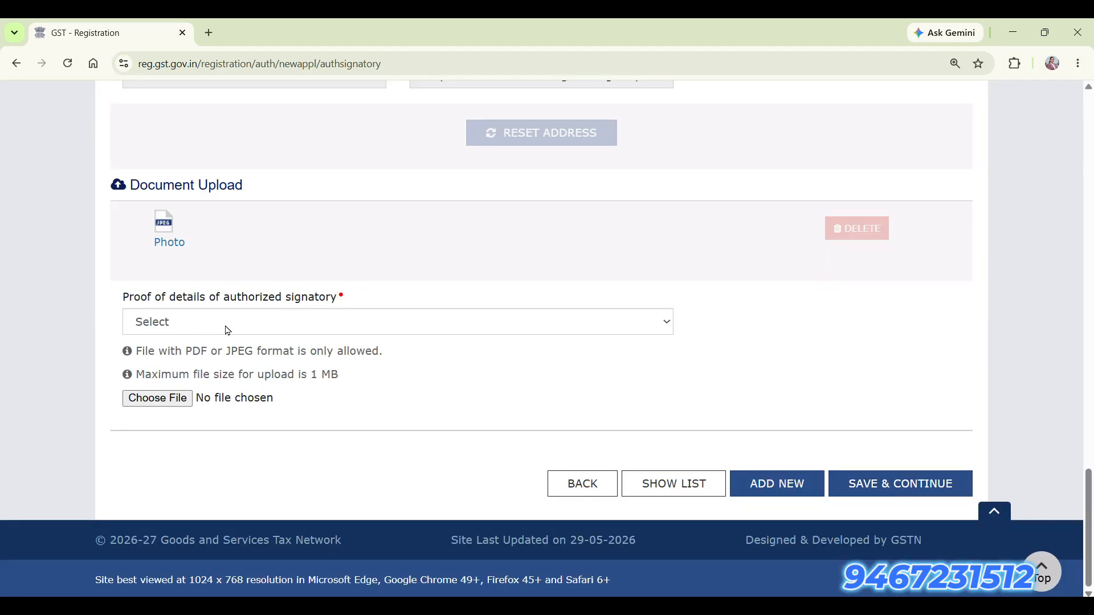
pyautogui.click(227, 329)
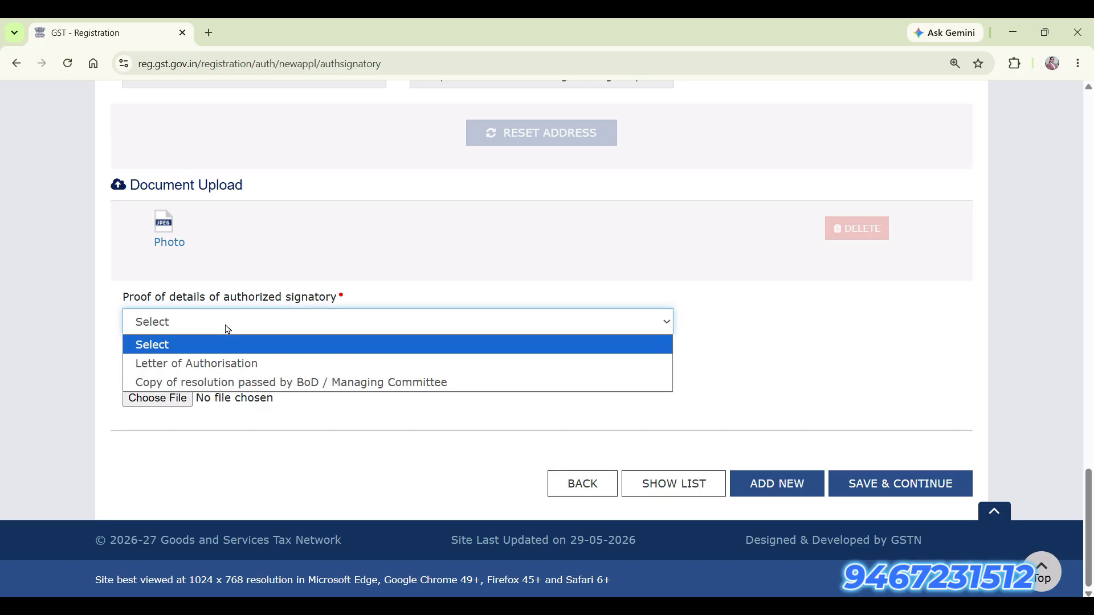
pyautogui.click(223, 365)
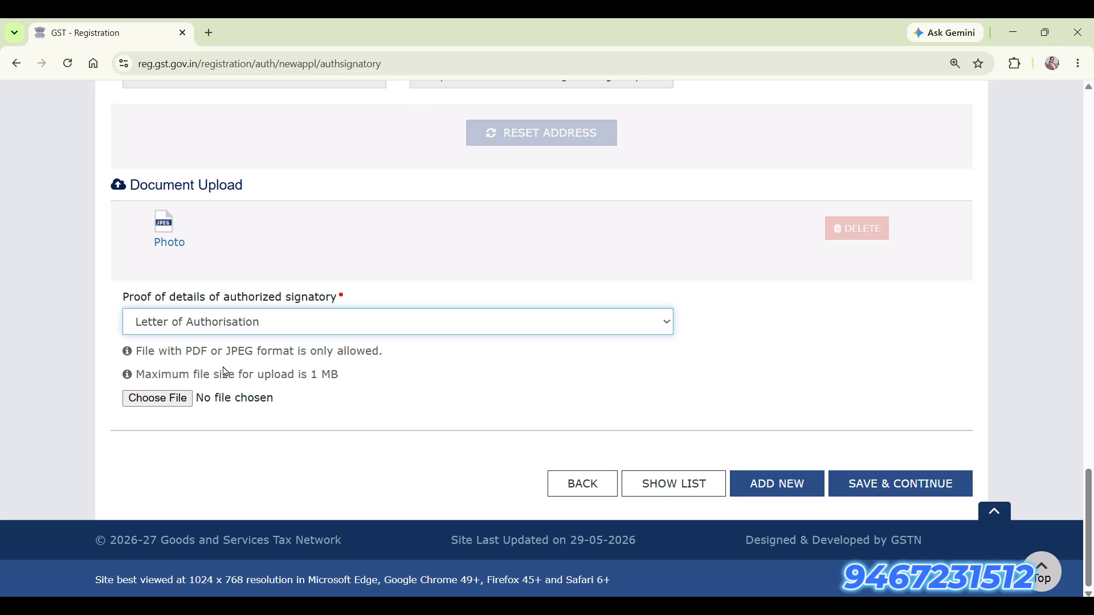
pyautogui.click(295, 332)
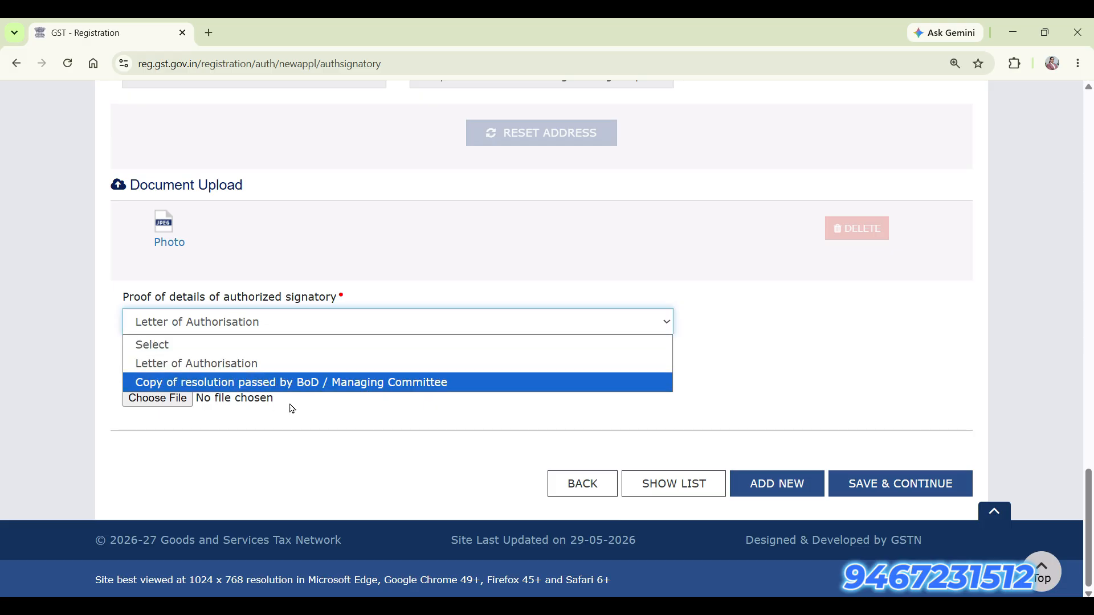
pyautogui.click(292, 385)
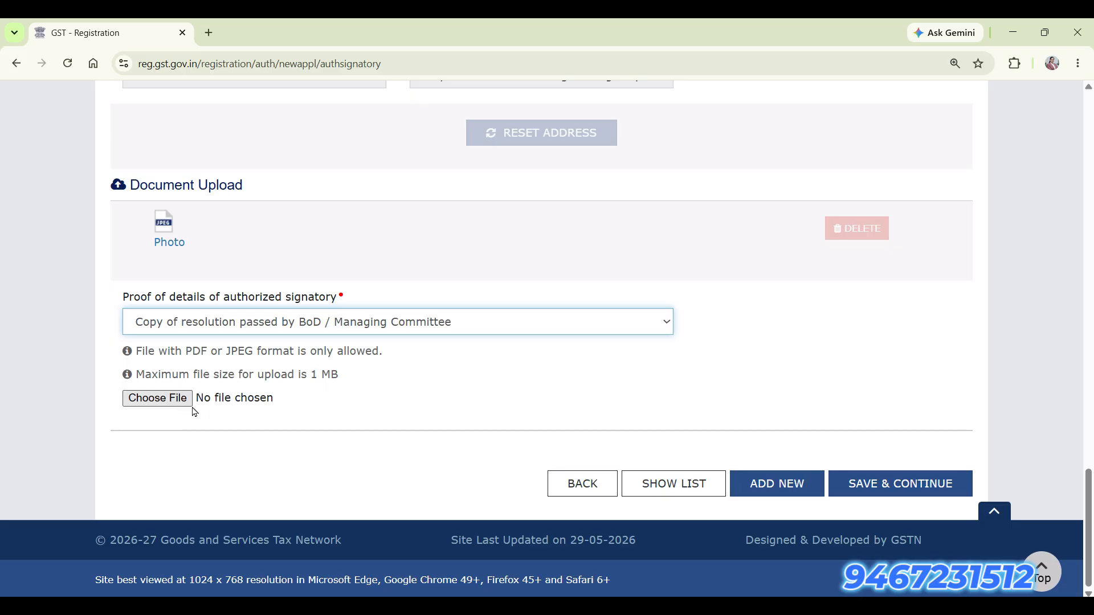
pyautogui.click(907, 489)
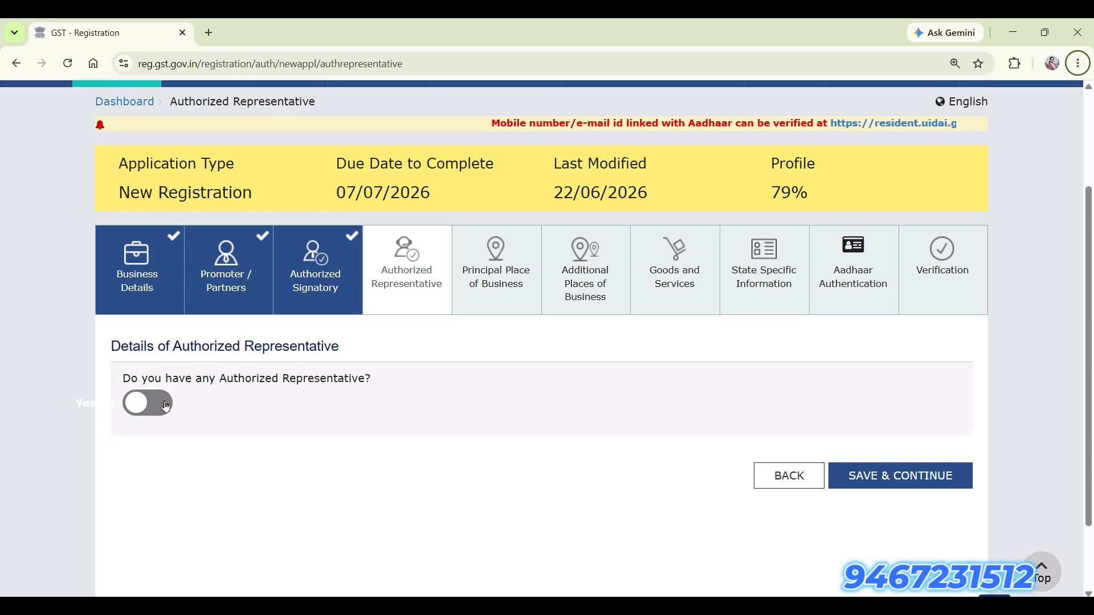
# Answer No to having an Authorized Representative and save the step.
pyautogui.click(147, 403)
pyautogui.scroll(-1, 306, 467)
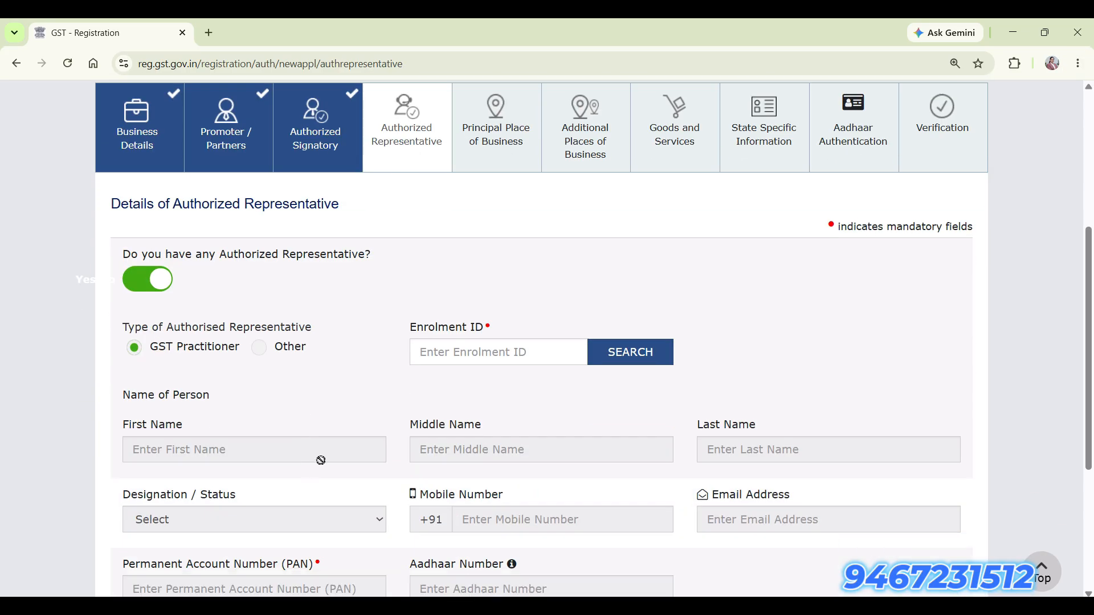
pyautogui.scroll(-2, 384, 472)
pyautogui.scroll(-2, 384, 468)
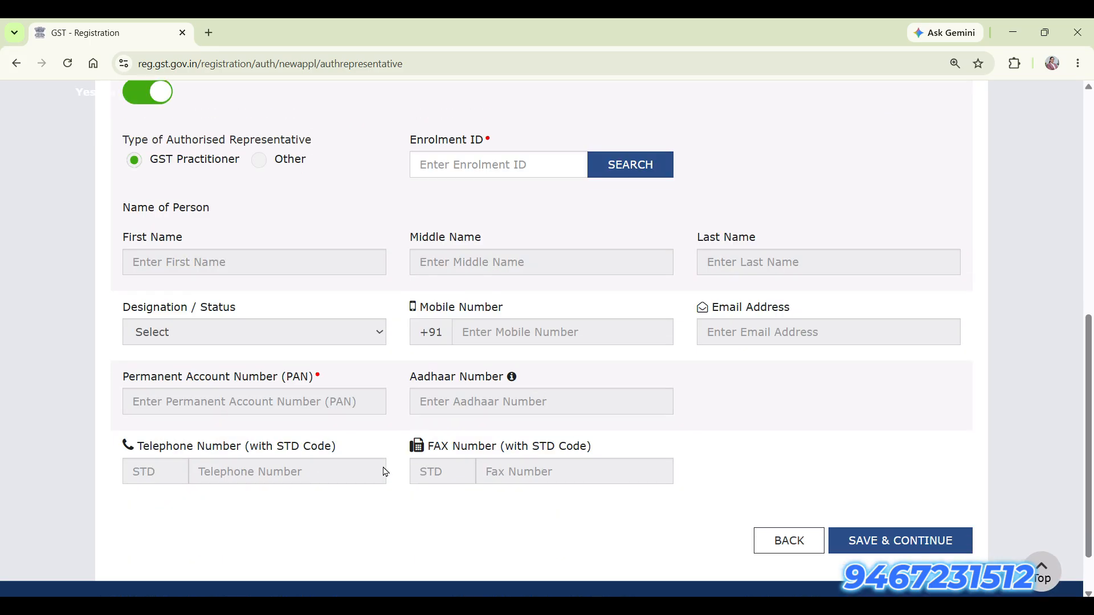
pyautogui.scroll(1, 384, 468)
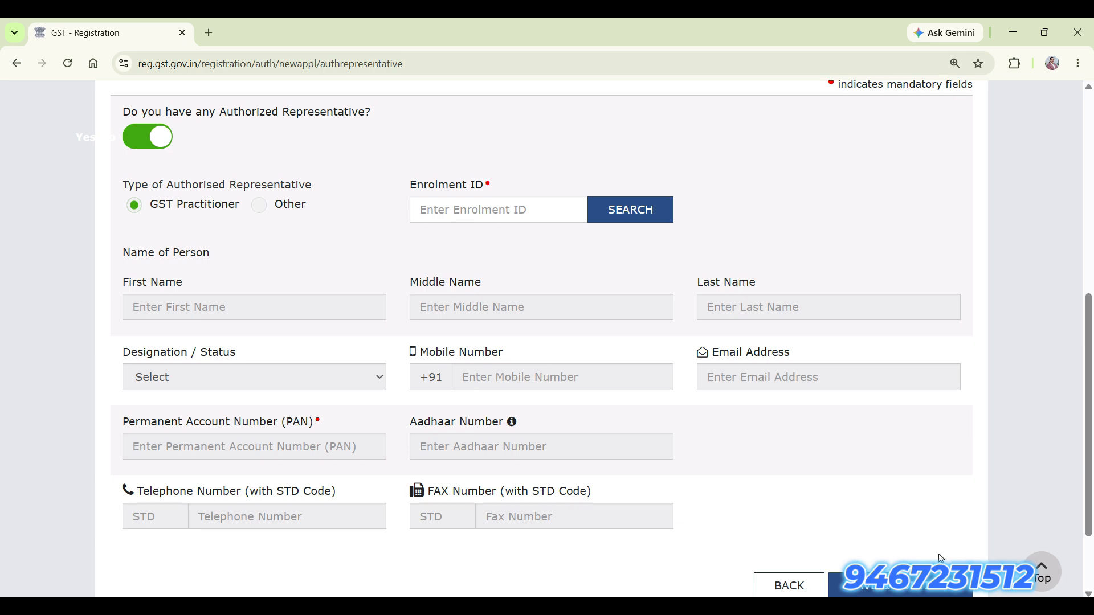
pyautogui.click(141, 139)
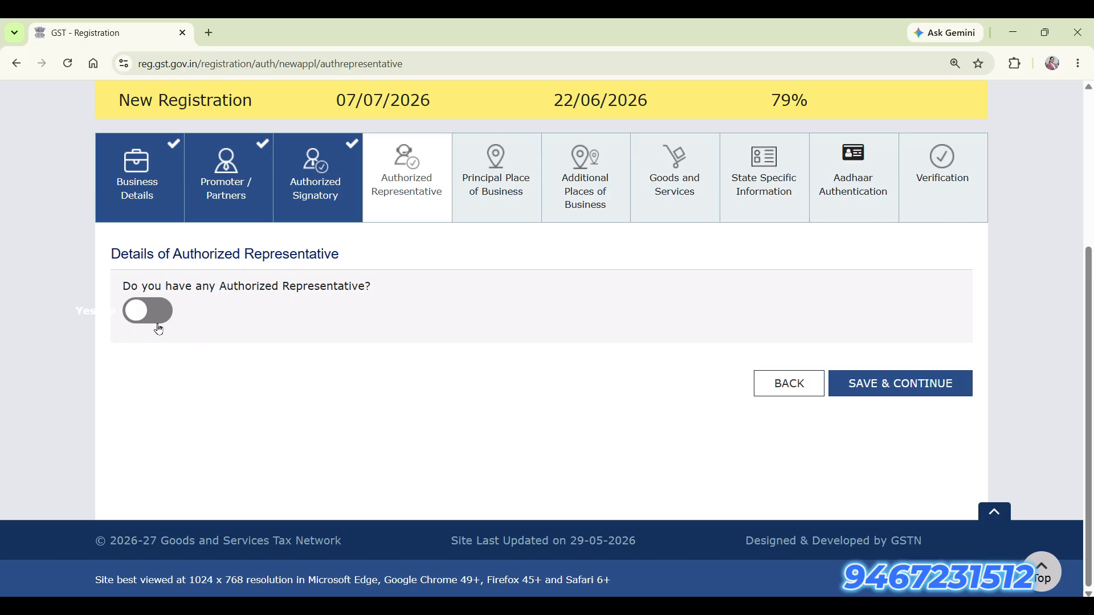
pyautogui.click(879, 392)
# Search the map for PIN 124001 and pick the Rohtak location.
pyautogui.moveTo(131, 156); pyautogui.dragTo(674, 158)
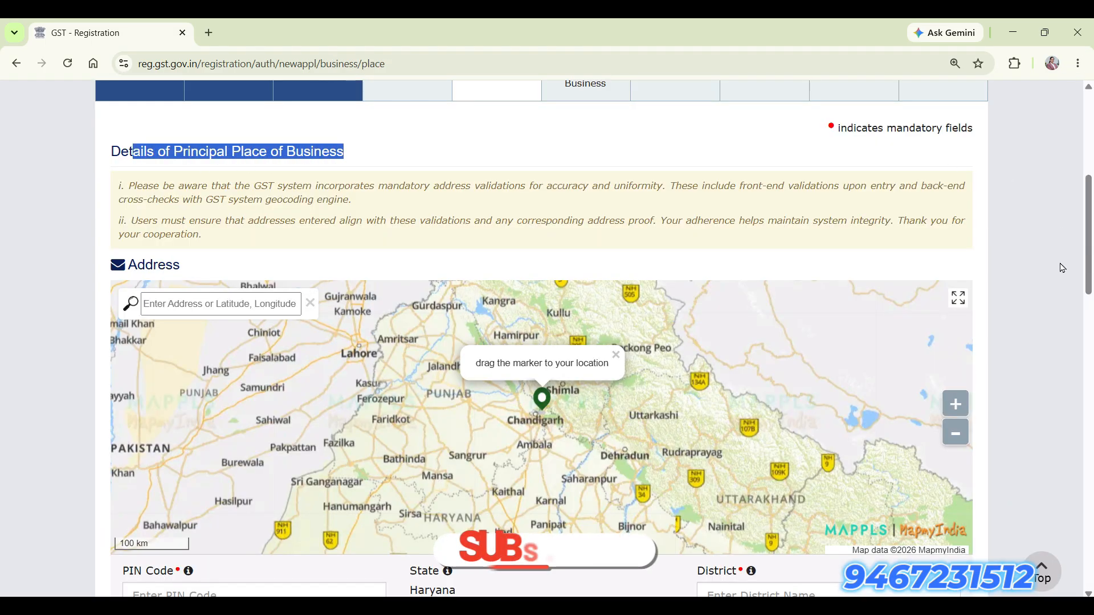
pyautogui.click(219, 312)
pyautogui.write('12400')
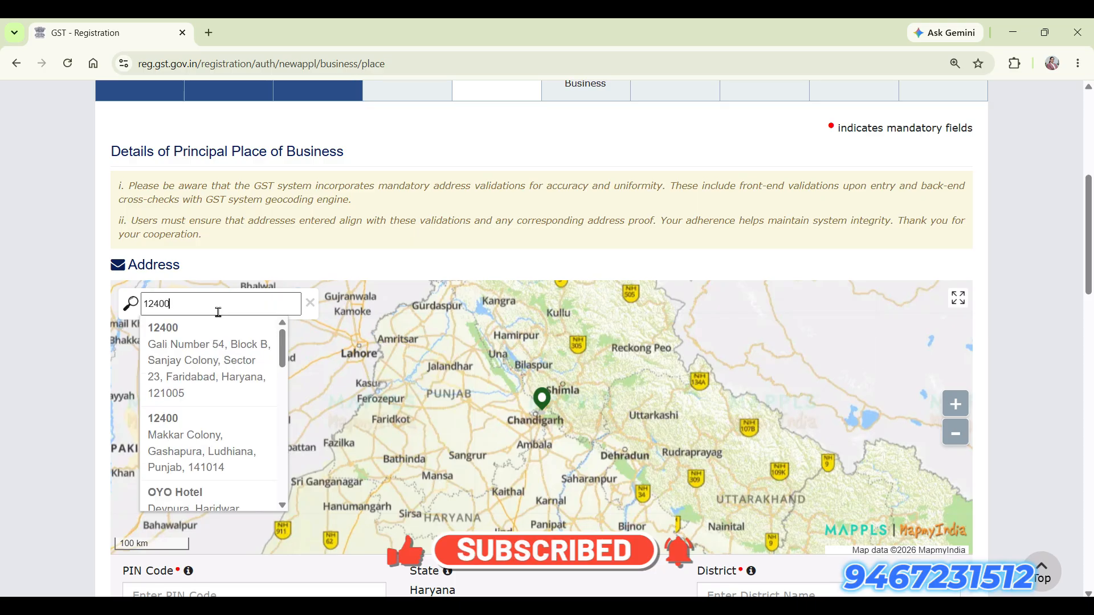
pyautogui.write('1')
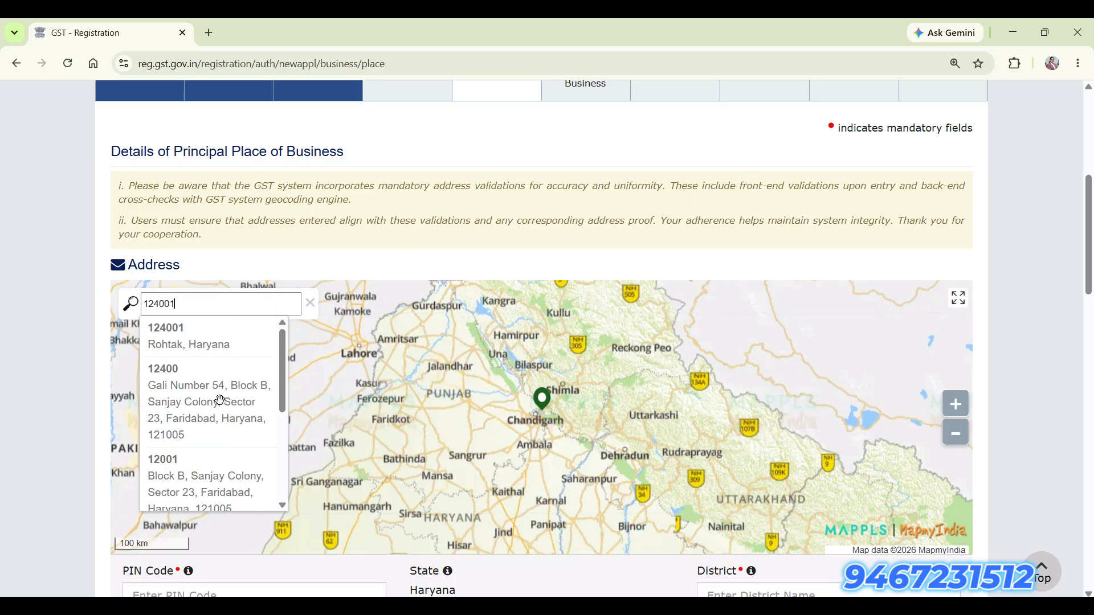
pyautogui.click(213, 337)
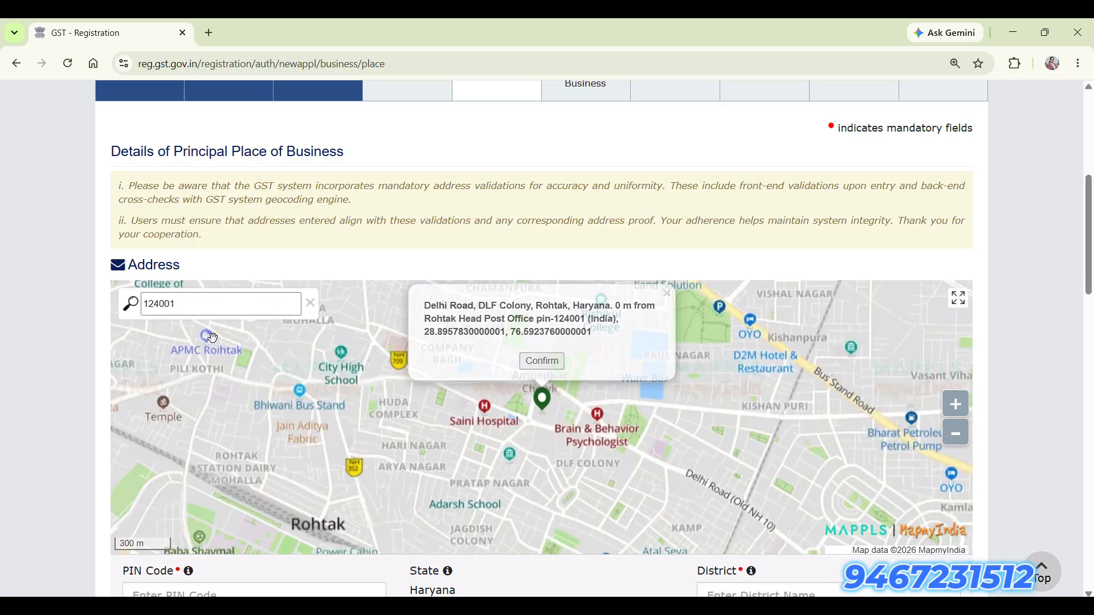
# Pin the business spot near Atri Nursing Home and confirm the auto-filled address.
pyautogui.scroll(1, 619, 411)
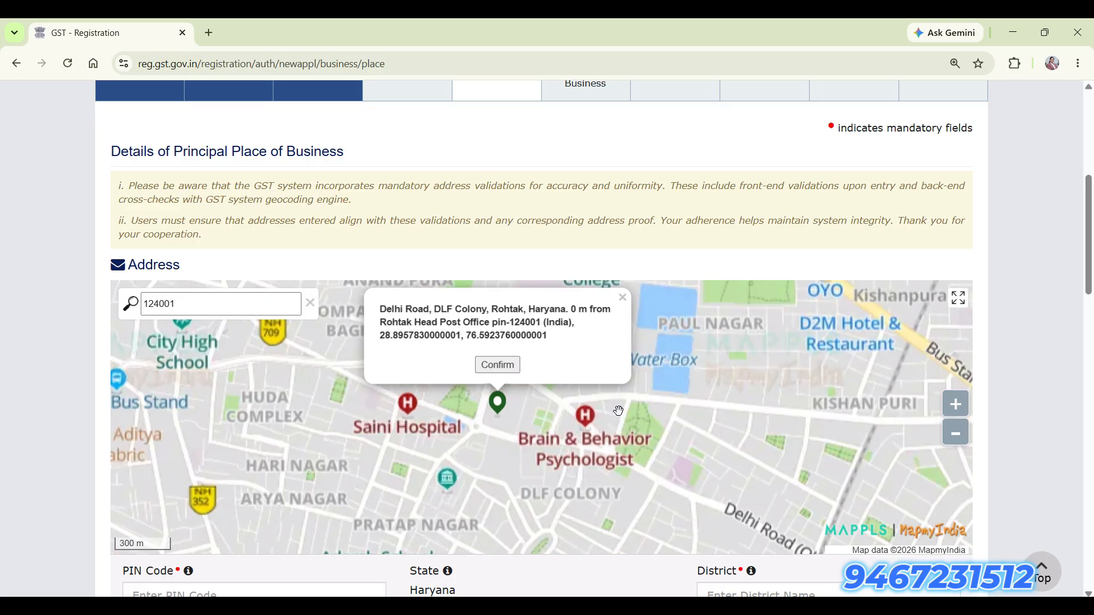
pyautogui.scroll(2, 618, 410)
pyautogui.moveTo(319, 425)
pyautogui.mouseDown()
pyautogui.moveTo(602, 399)
pyautogui.moveTo(678, 376)
pyautogui.moveTo(691, 354)
pyautogui.mouseUp()
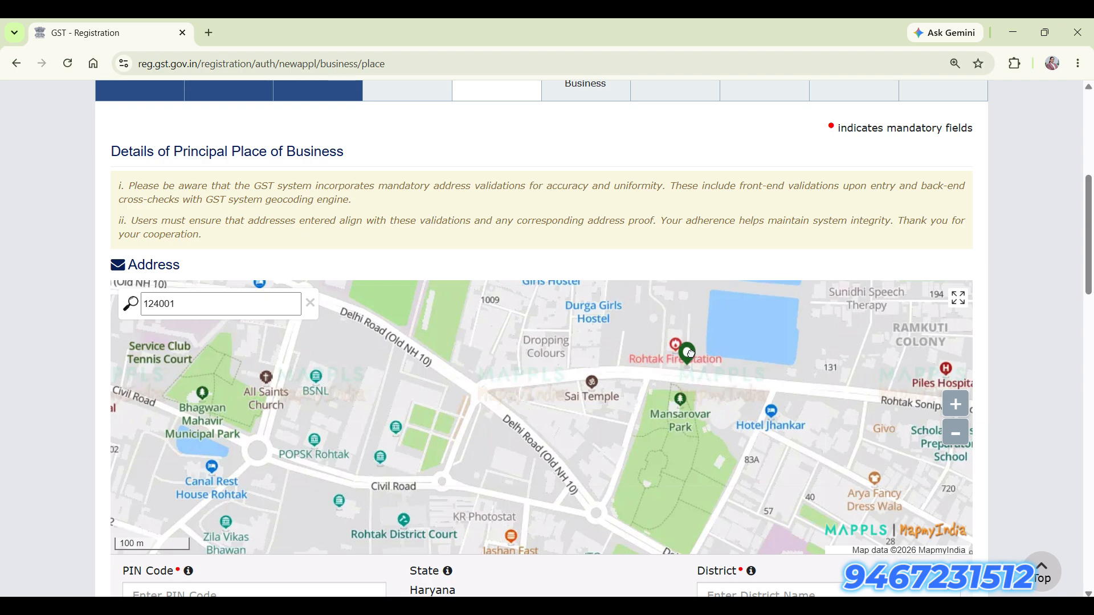
pyautogui.scroll(2, 590, 387)
pyautogui.scroll(1, 449, 440)
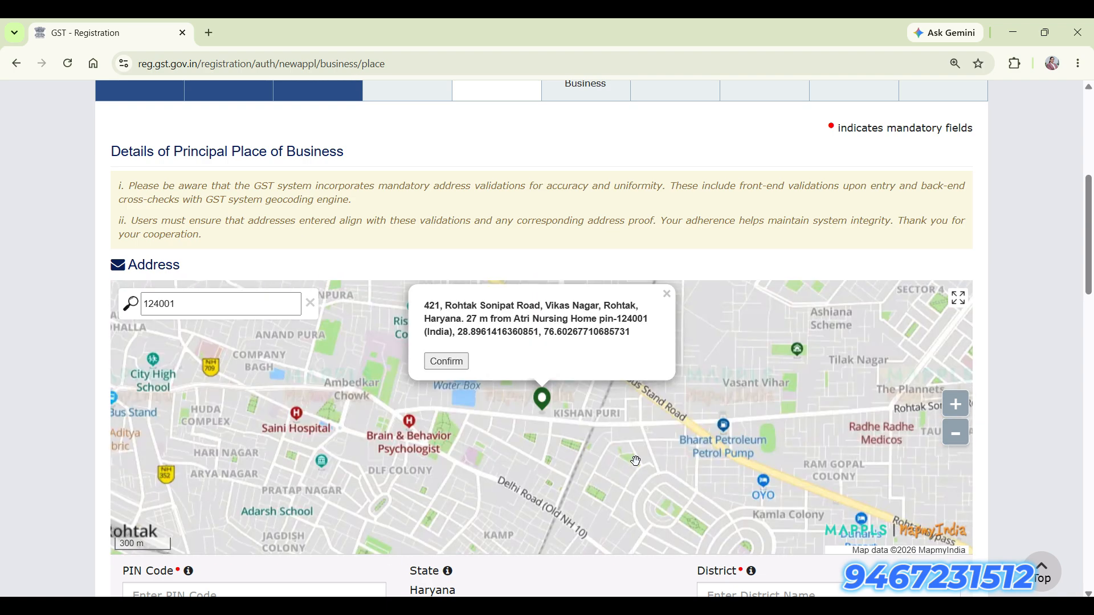
pyautogui.scroll(2, 637, 458)
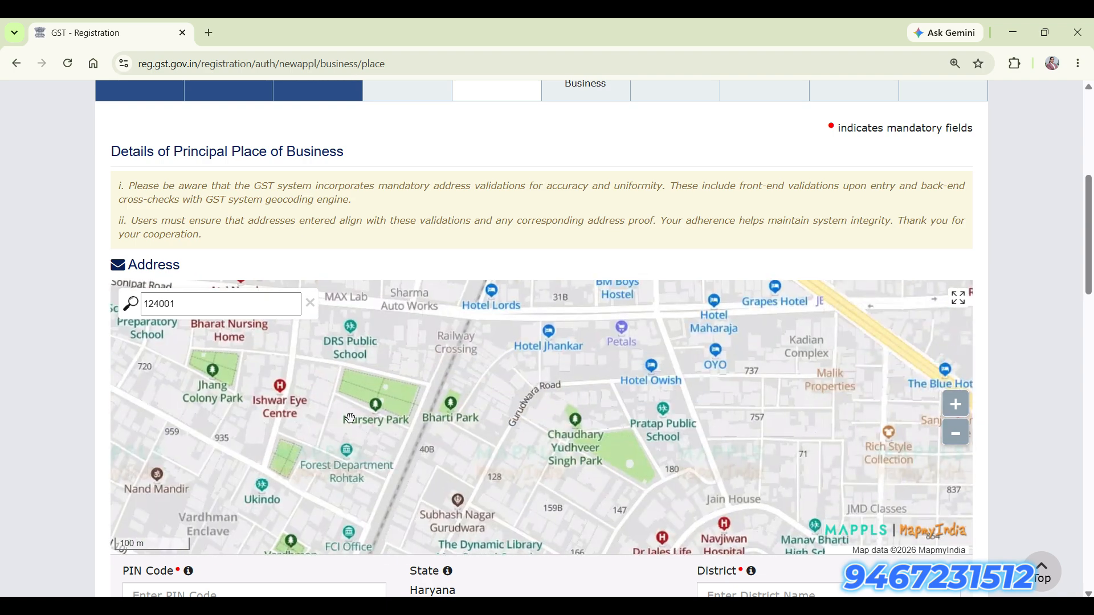
pyautogui.moveTo(265, 382); pyautogui.dragTo(513, 514)
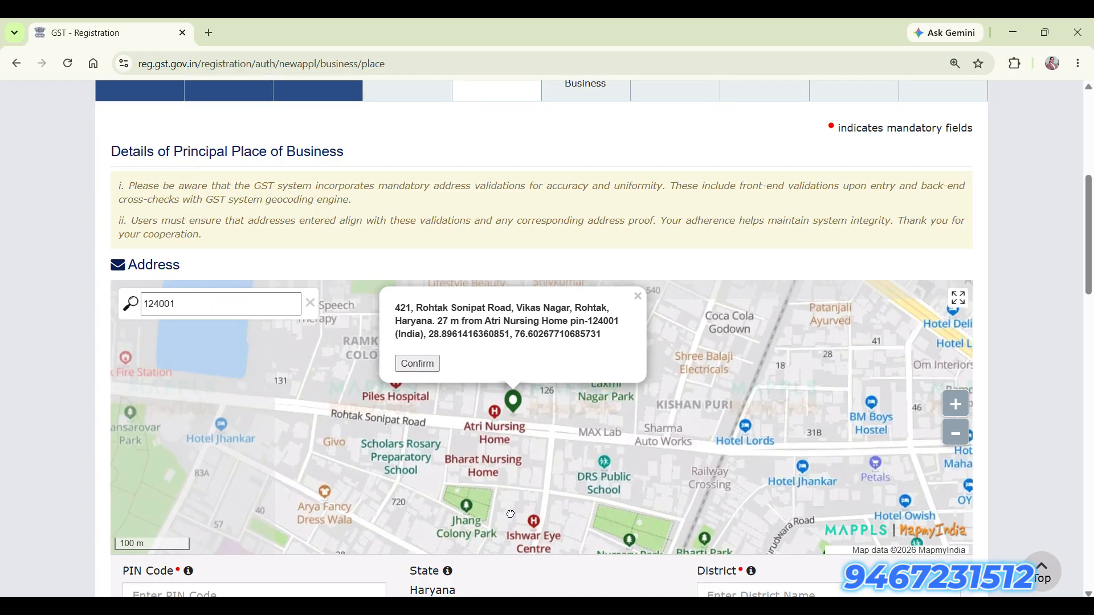
pyautogui.click(524, 415)
pyautogui.click(459, 369)
pyautogui.scroll(-5, 496, 433)
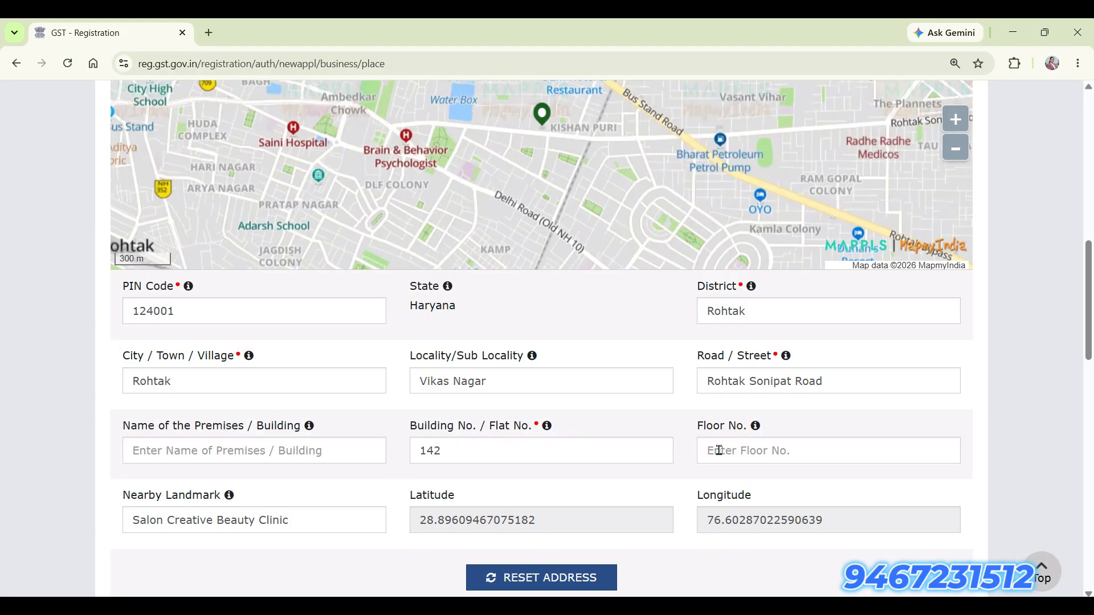
pyautogui.click(496, 453)
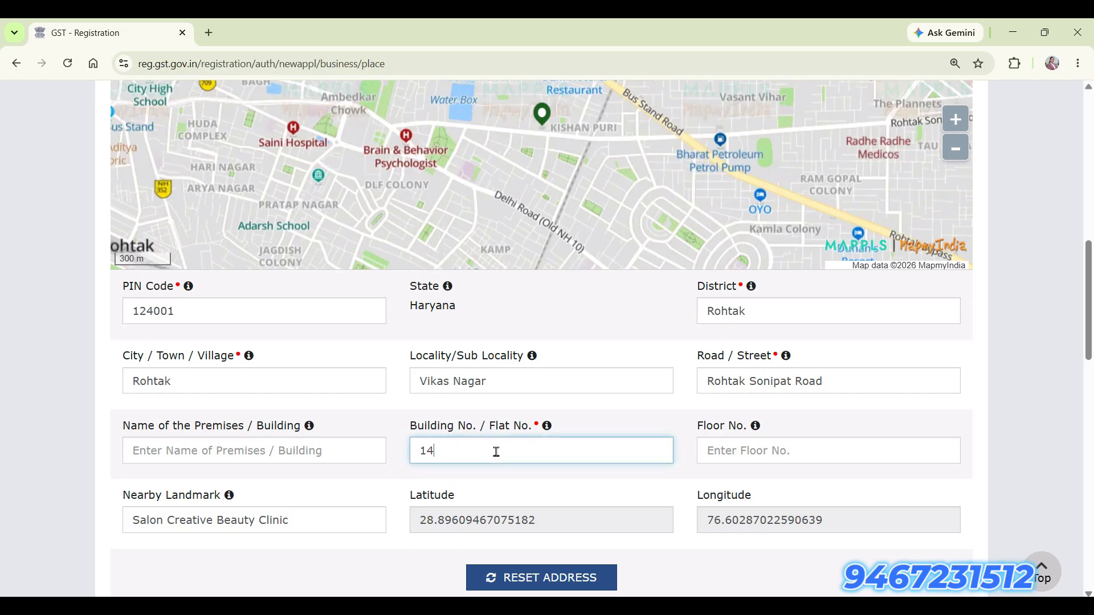
pyautogui.write('4')
pyautogui.click(715, 456)
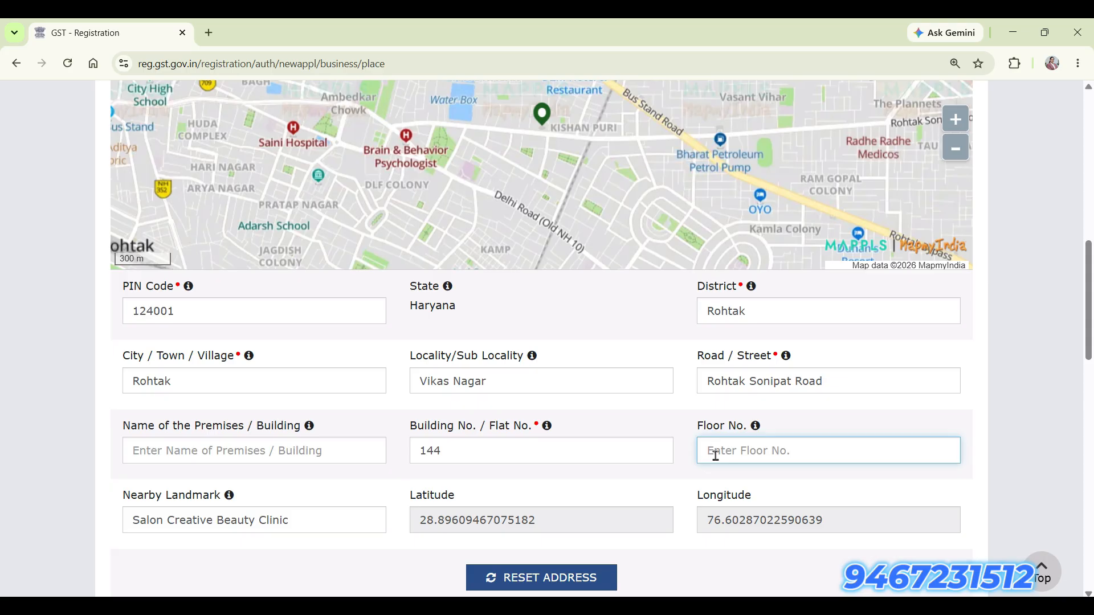
# Choose Rohtak Ward 6 as the state jurisdiction sector.
pyautogui.scroll(-1, 552, 460)
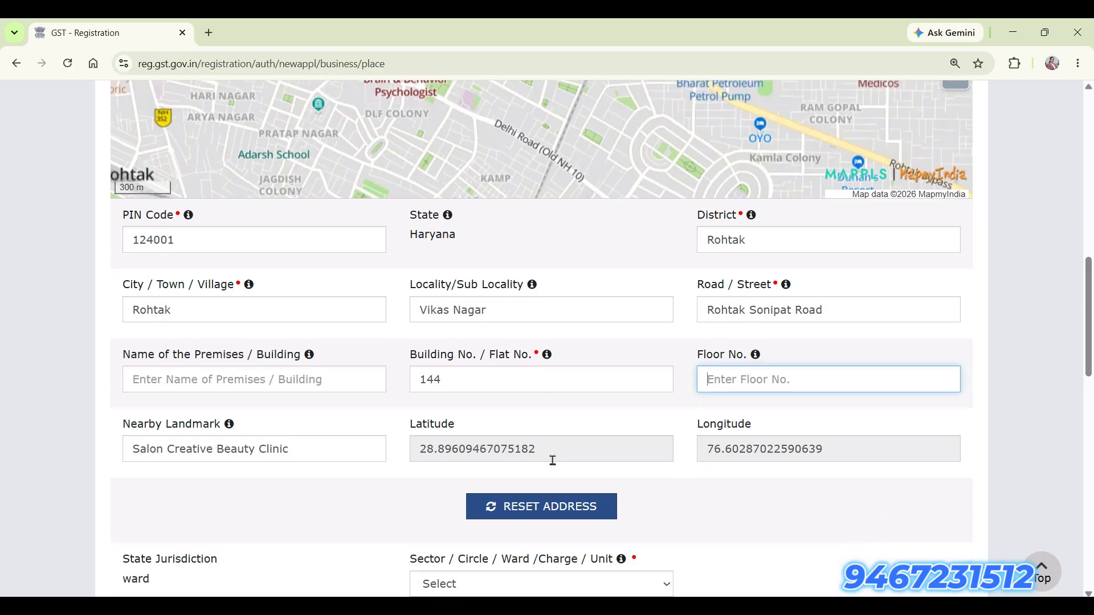
pyautogui.scroll(-3, 553, 461)
pyautogui.scroll(-1, 486, 432)
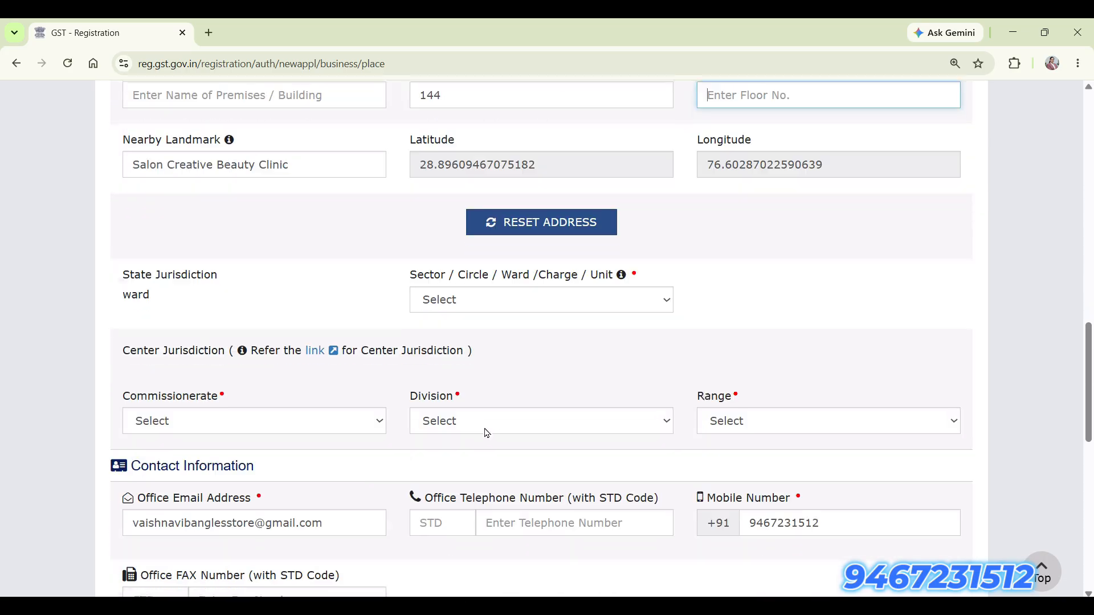
pyautogui.click(497, 308)
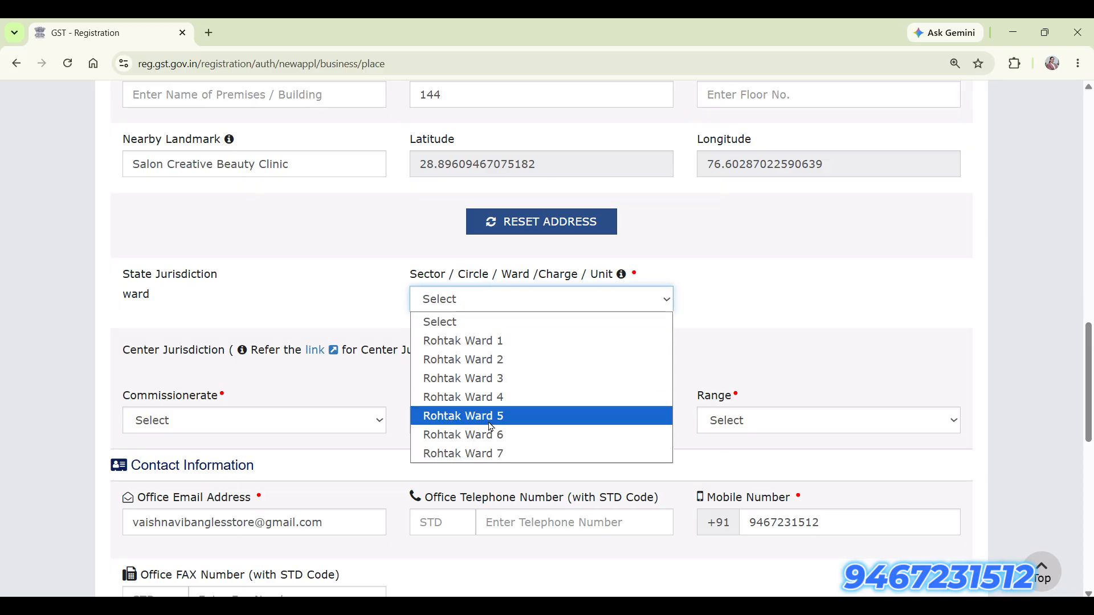
pyautogui.click(541, 437)
# Set Commissionerate and Division to ROHTAK and Range to RANGE-1 ROHTAK.
pyautogui.scroll(-1, 315, 311)
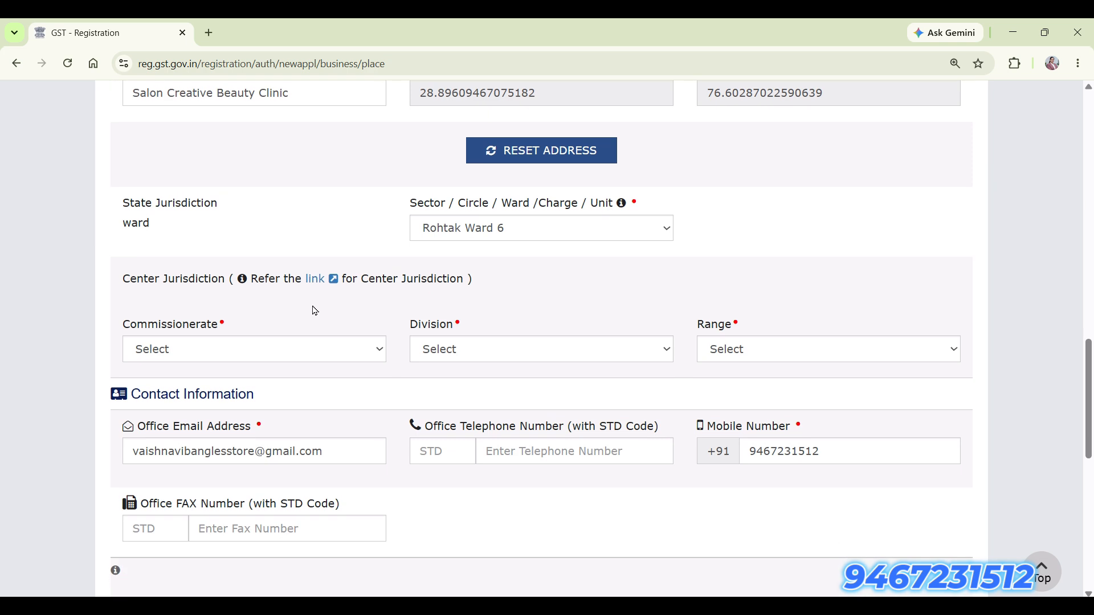
pyautogui.scroll(-2, 315, 311)
pyautogui.click(303, 215)
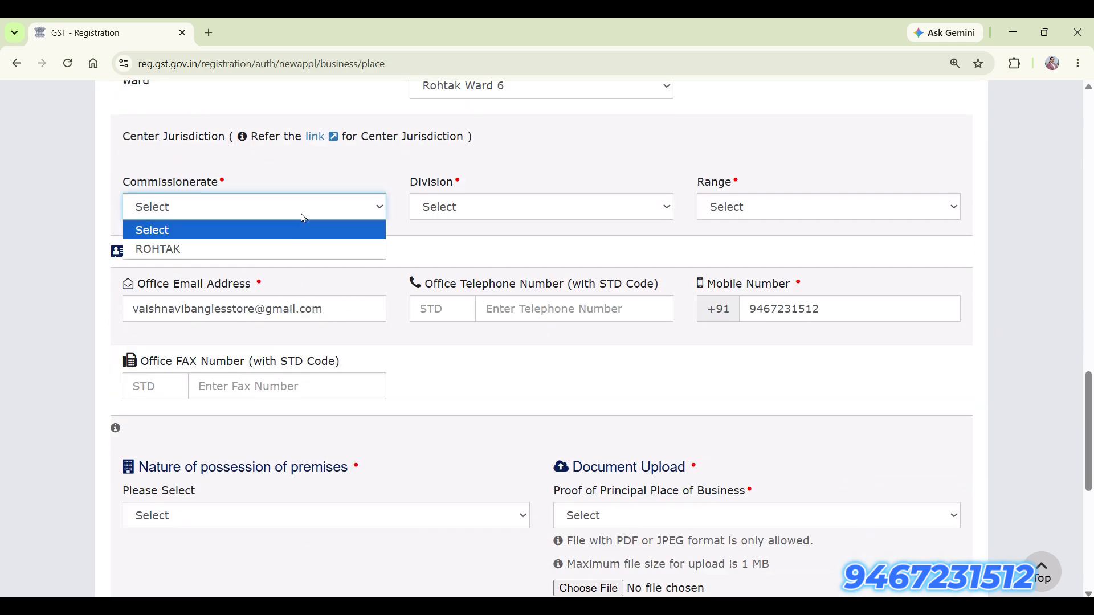
pyautogui.click(296, 250)
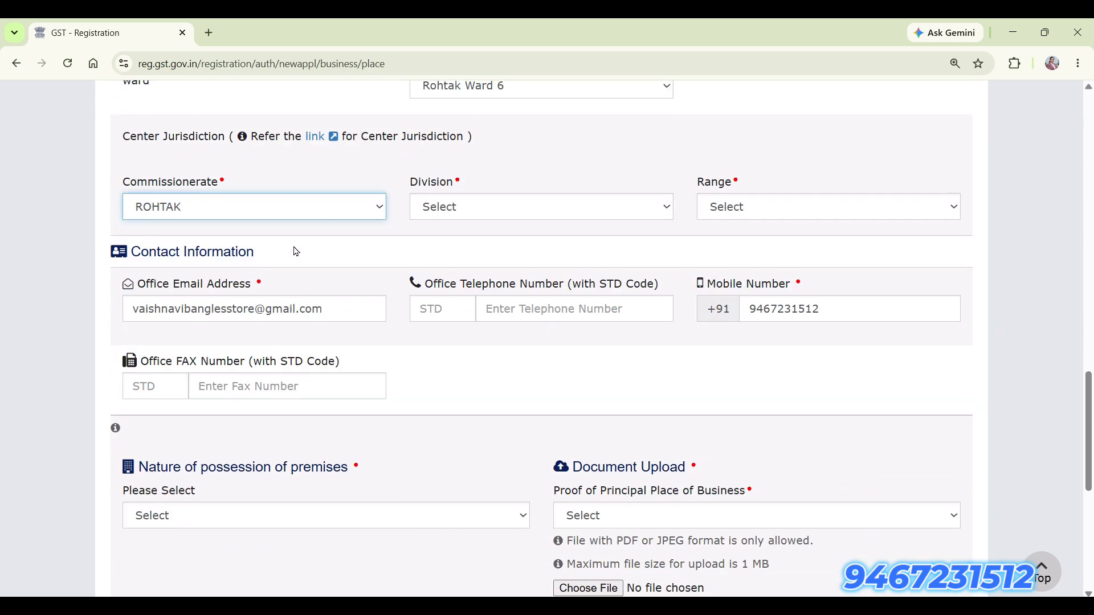
pyautogui.click(485, 217)
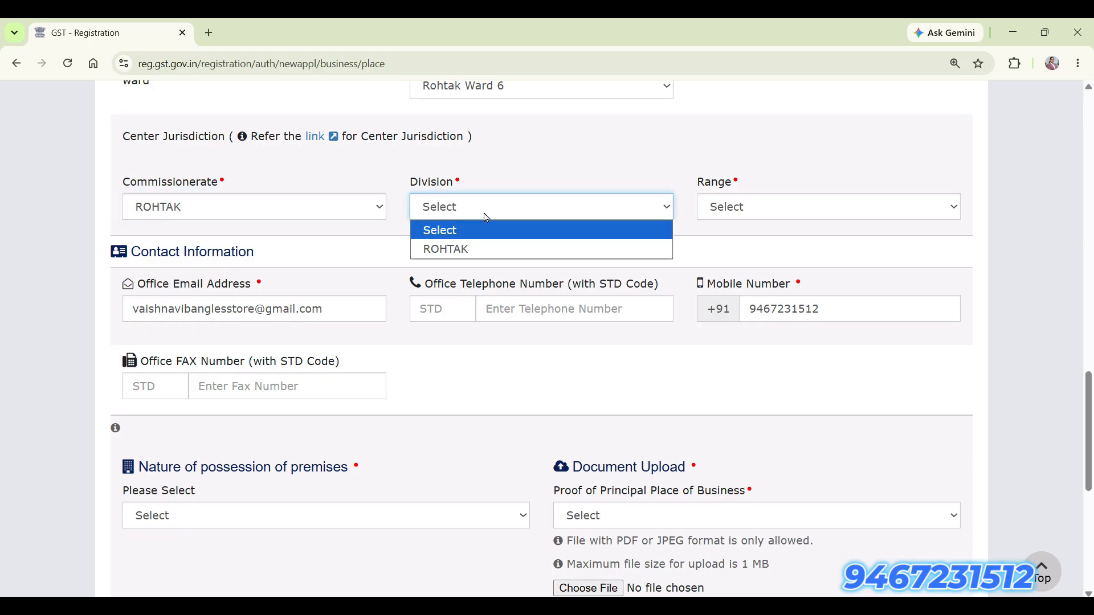
pyautogui.click(483, 249)
pyautogui.click(750, 211)
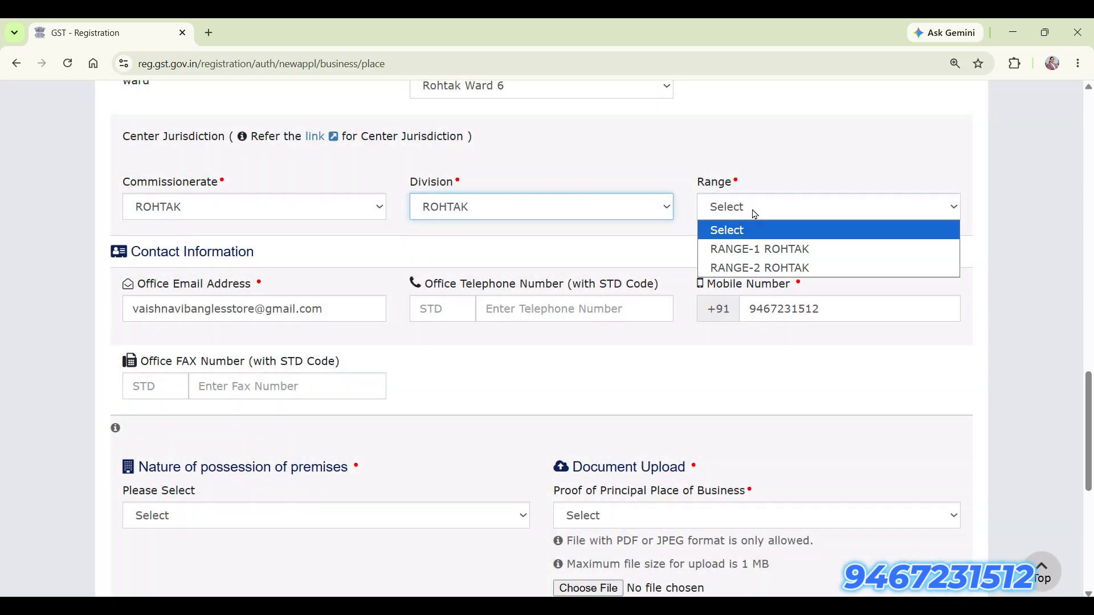
pyautogui.click(747, 246)
pyautogui.scroll(-6, 401, 443)
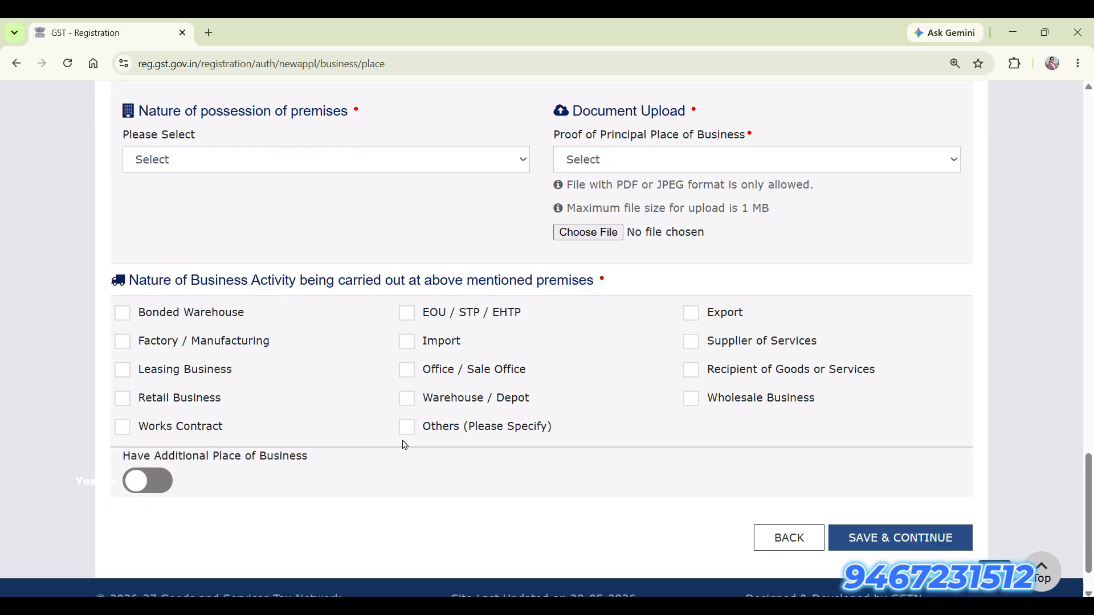
# Set the nature of possession of premises to Own, leaving the proof type unselected.
pyautogui.click(321, 169)
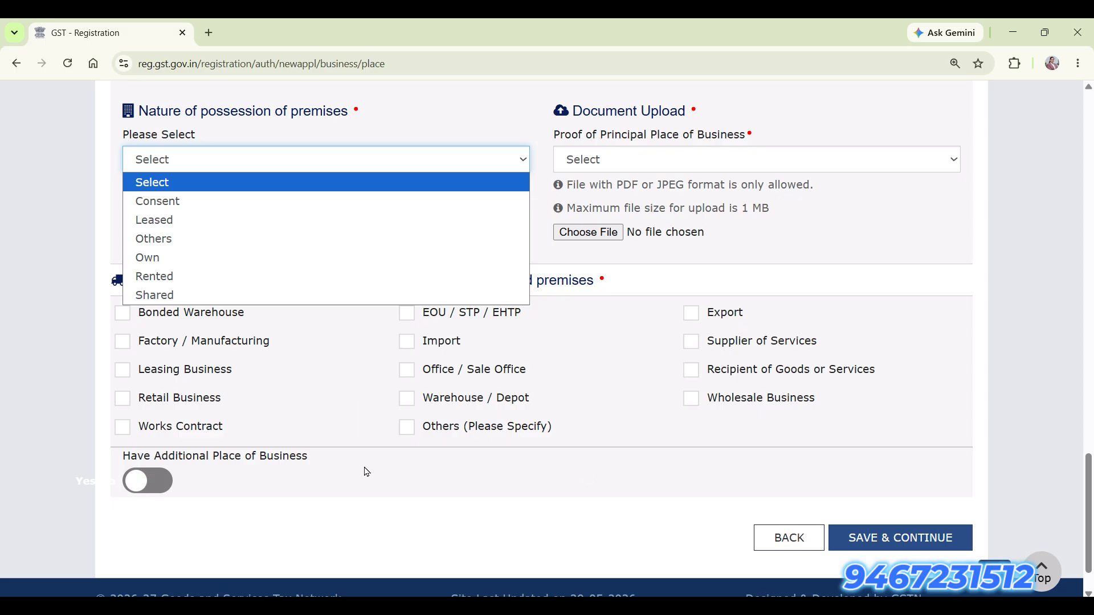
pyautogui.click(189, 277)
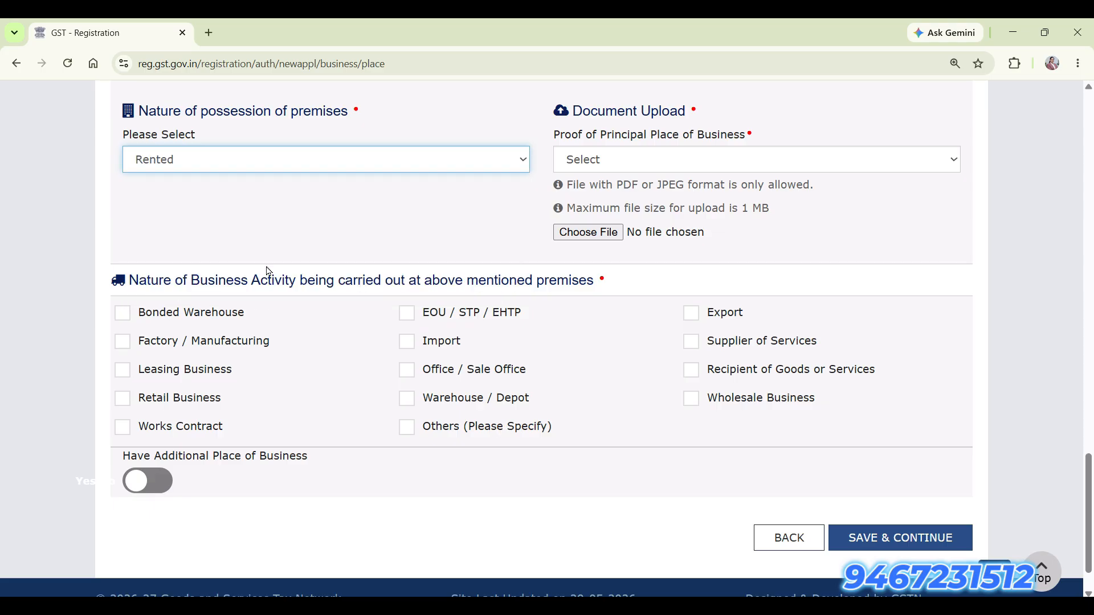
pyautogui.click(708, 172)
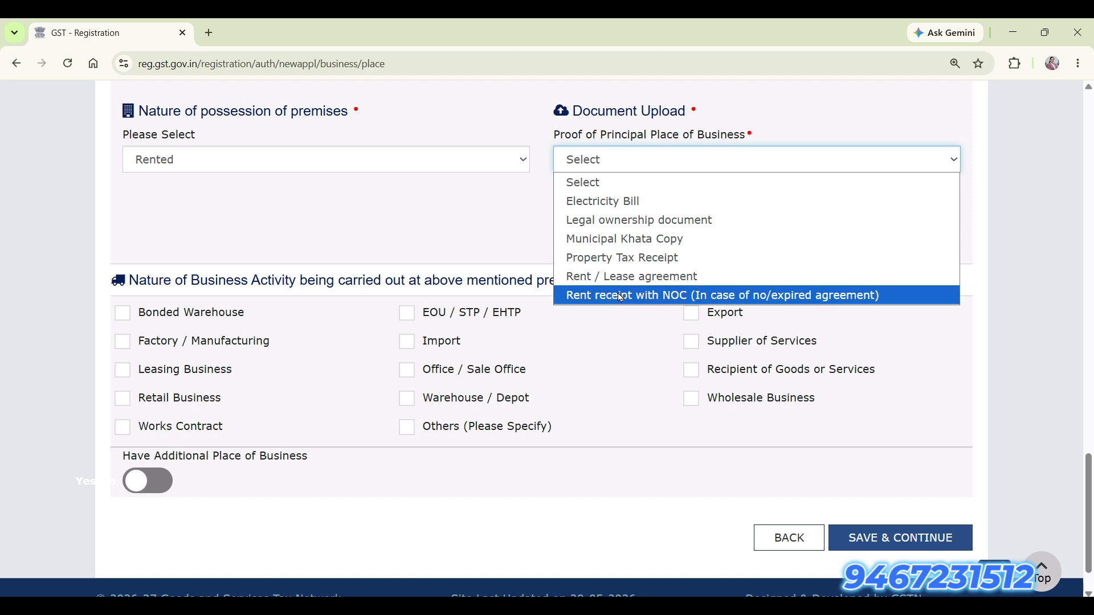
pyautogui.click(350, 160)
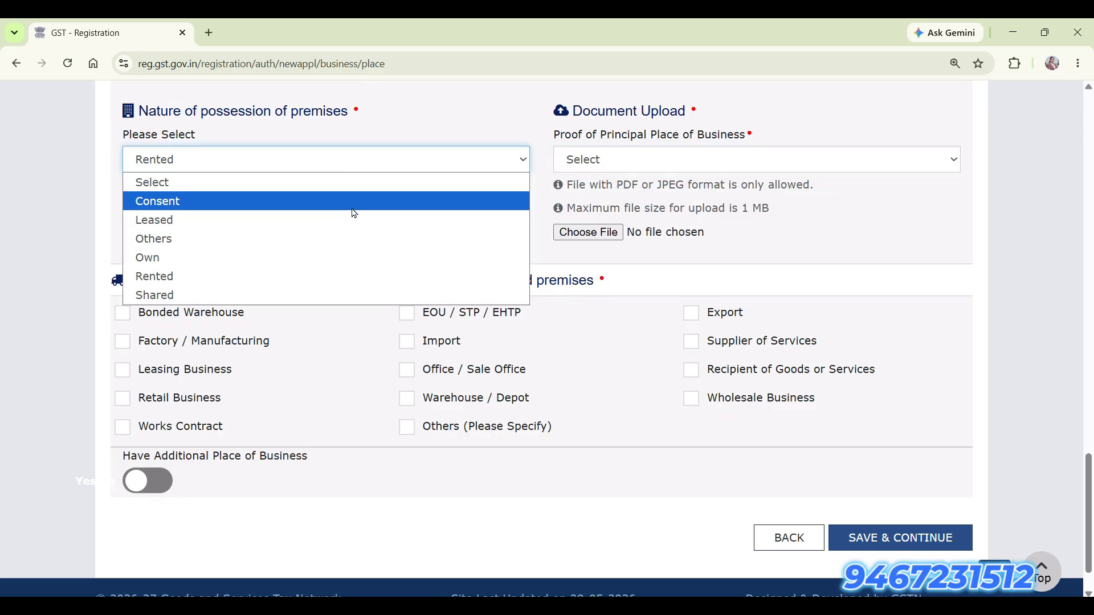
pyautogui.click(341, 257)
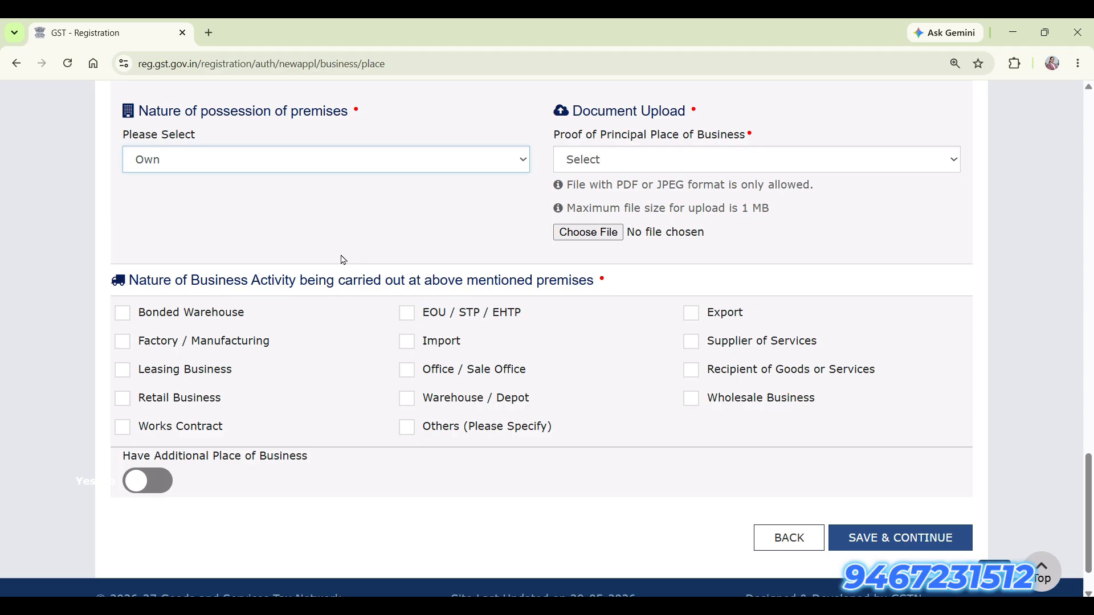
pyautogui.click(664, 164)
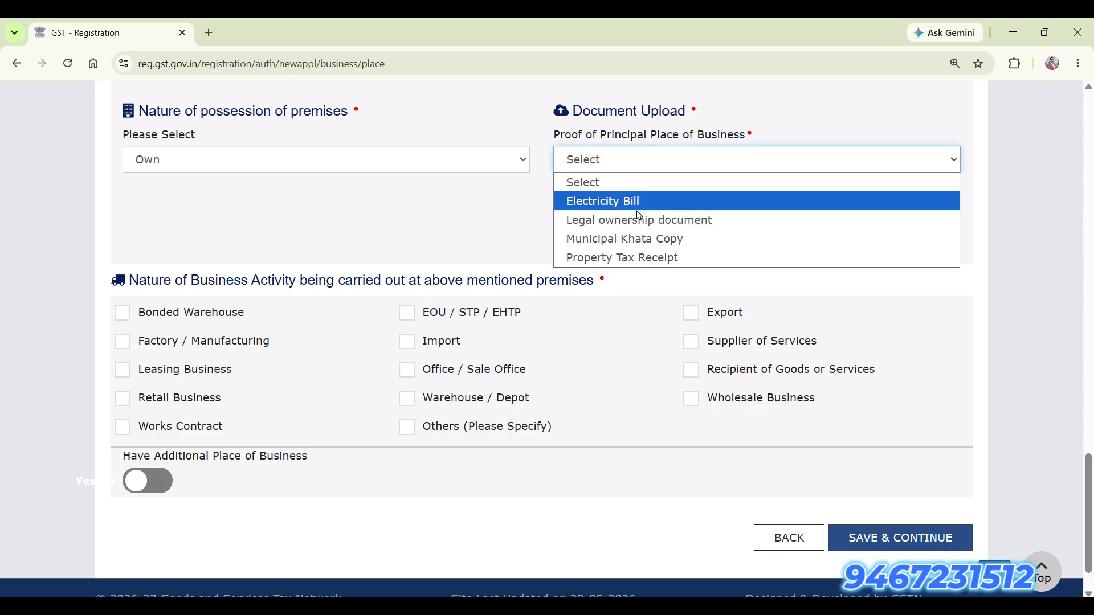
pyautogui.click(433, 236)
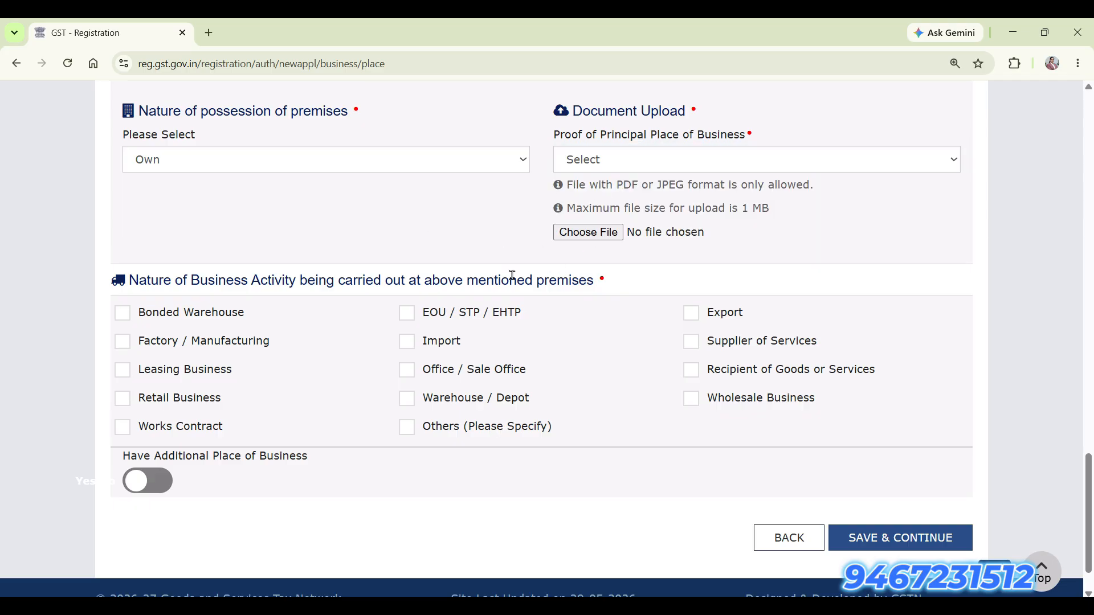
pyautogui.scroll(-1, 293, 392)
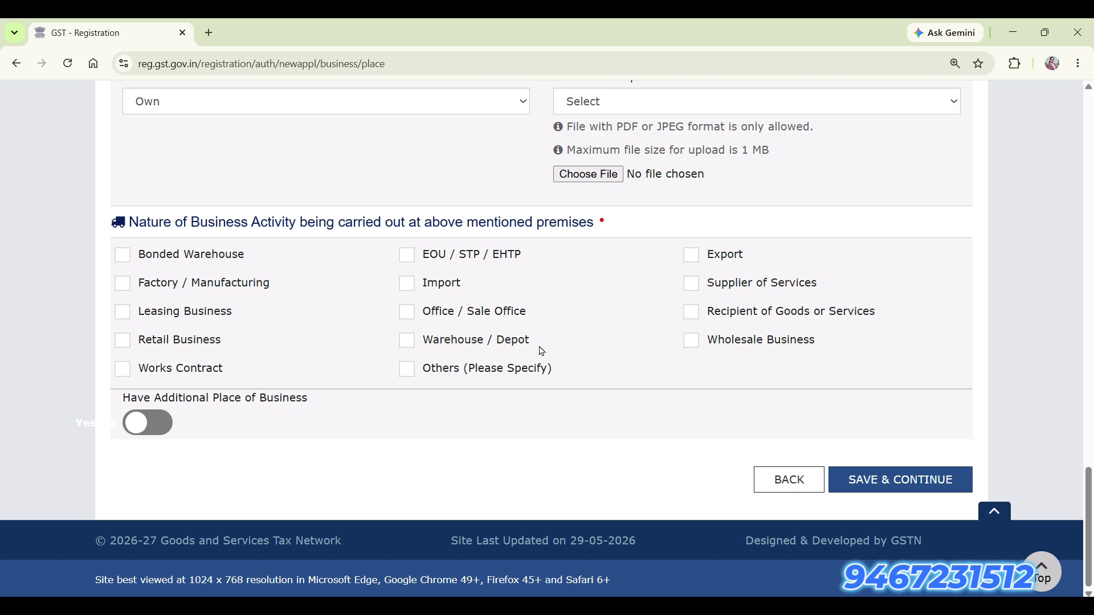
# Tick Supplier of Services as the only business activity at the premises.
pyautogui.click(124, 344)
pyautogui.click(124, 344)
pyautogui.click(122, 370)
pyautogui.click(122, 372)
pyautogui.click(699, 289)
# Keep Additional Place of Business set to No and save the principal place details.
pyautogui.click(170, 431)
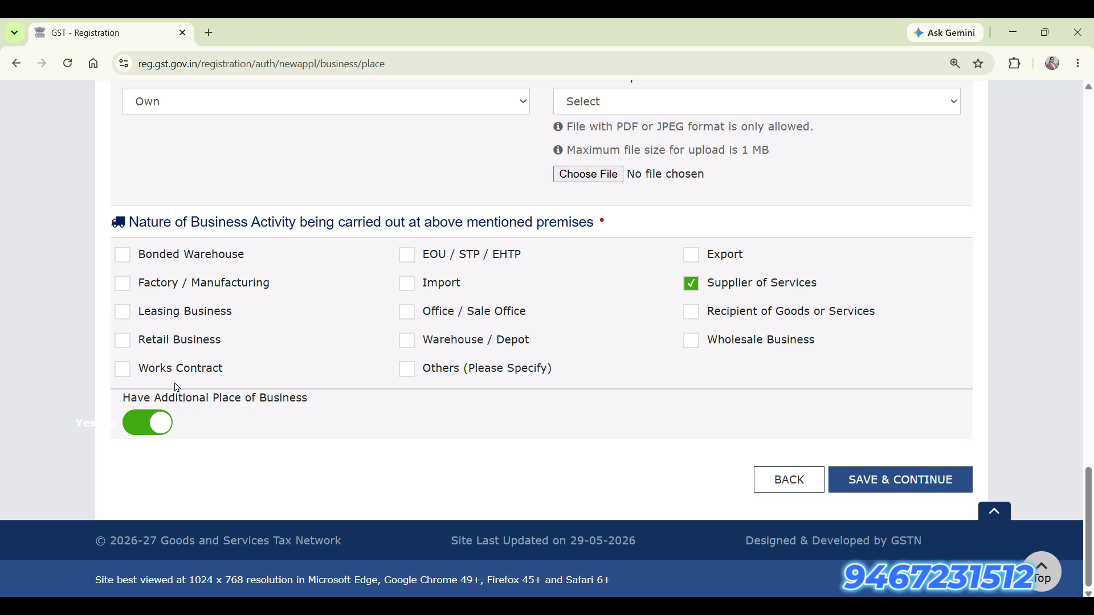
pyautogui.click(141, 419)
pyautogui.click(606, 340)
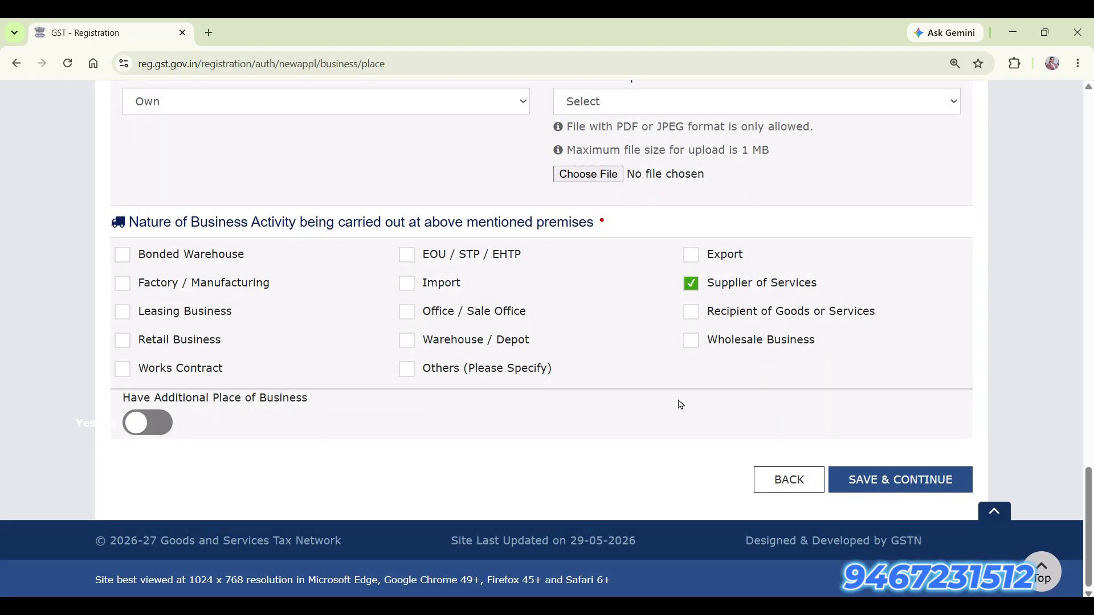
pyautogui.click(886, 480)
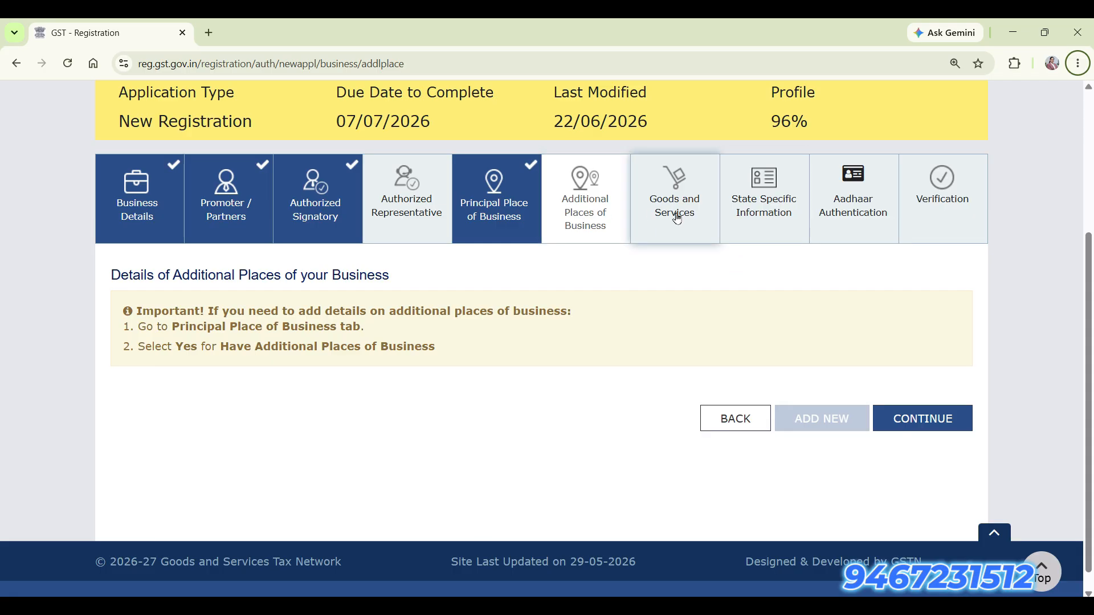
# Add service 999512, Services furnished by professional organisations, found by searching PROFESS.
pyautogui.click(968, 420)
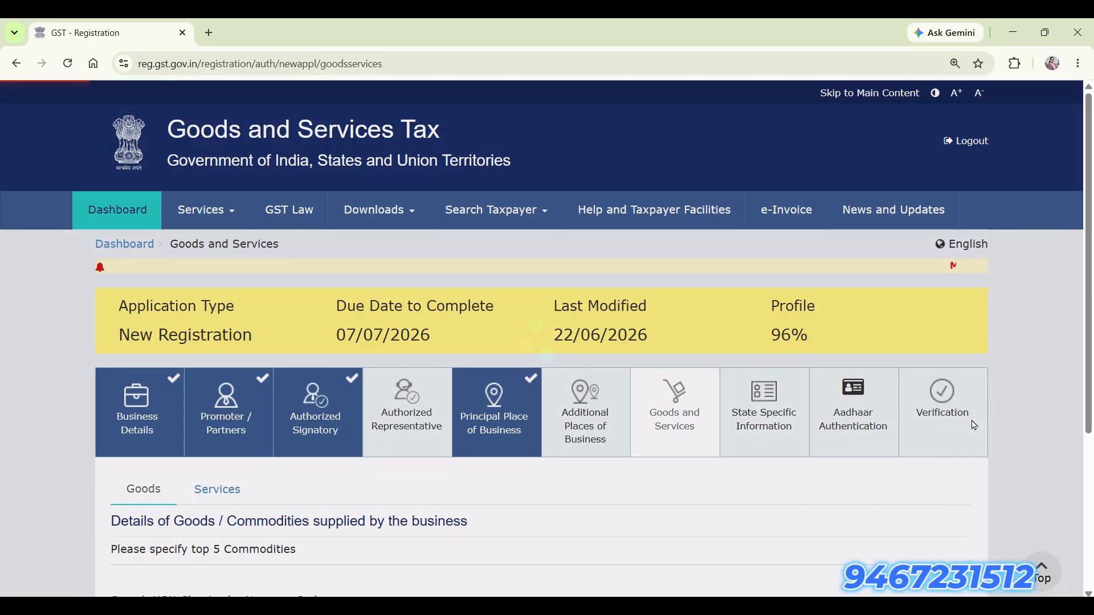
pyautogui.scroll(-4, 499, 469)
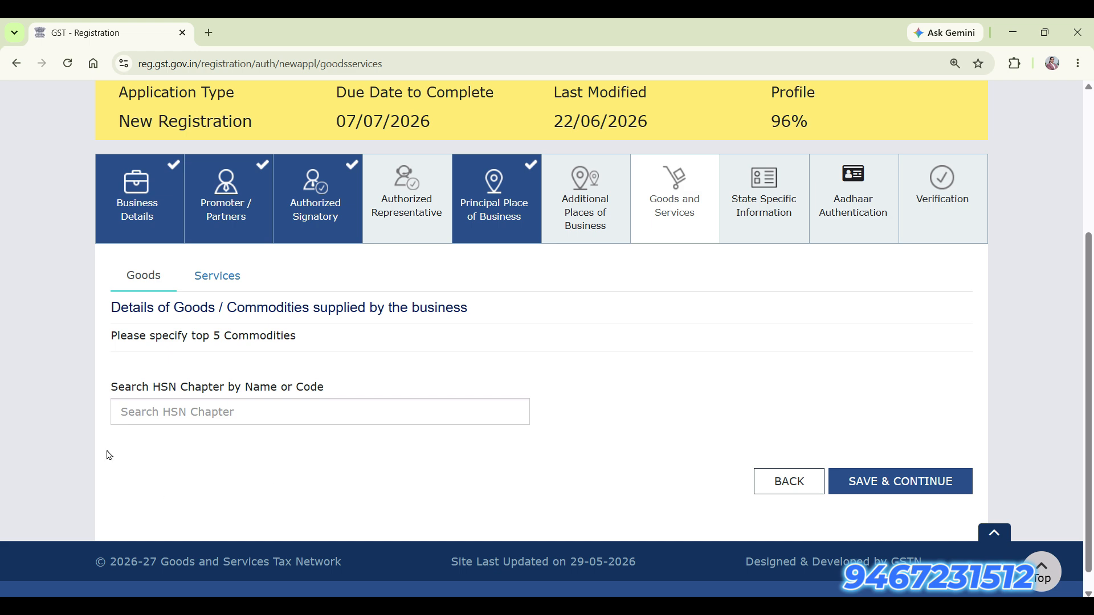
pyautogui.click(148, 417)
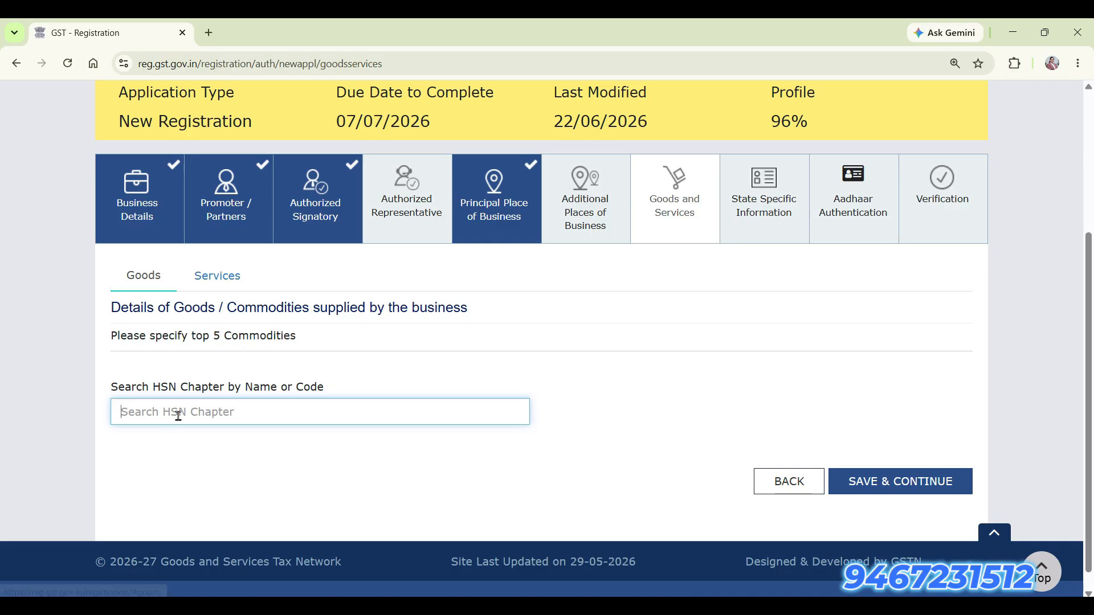
pyautogui.click(207, 283)
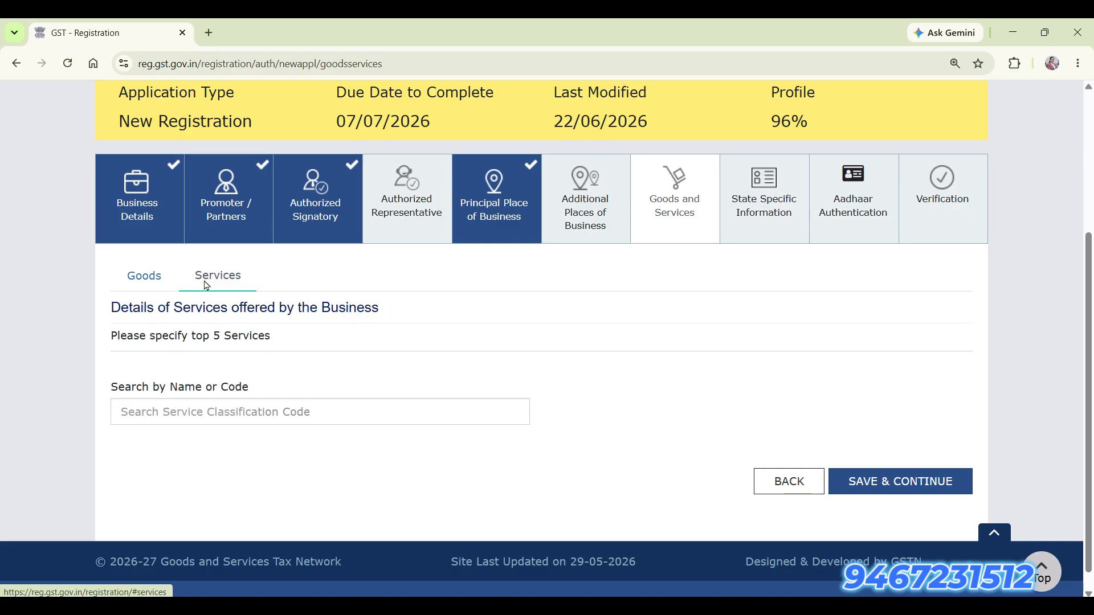
pyautogui.click(205, 418)
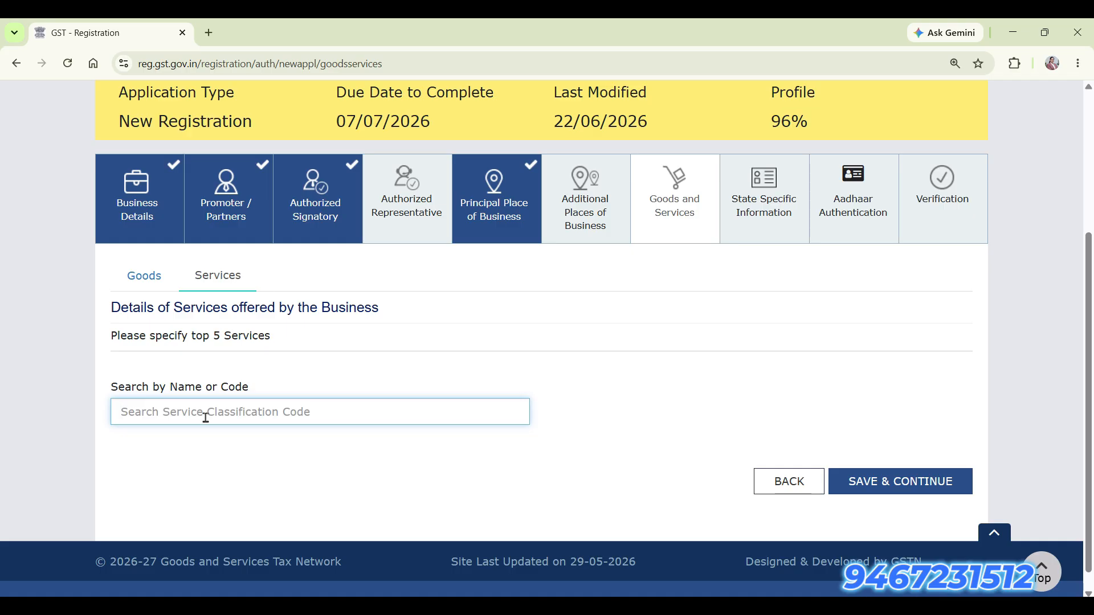
pyautogui.write('PROFE')
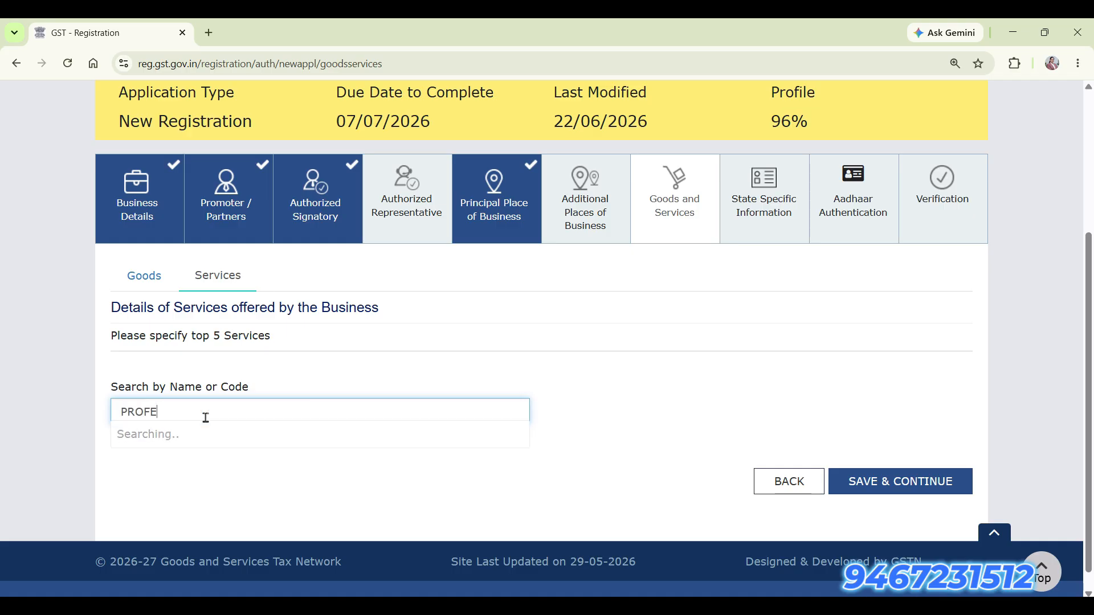
pyautogui.write('SS')
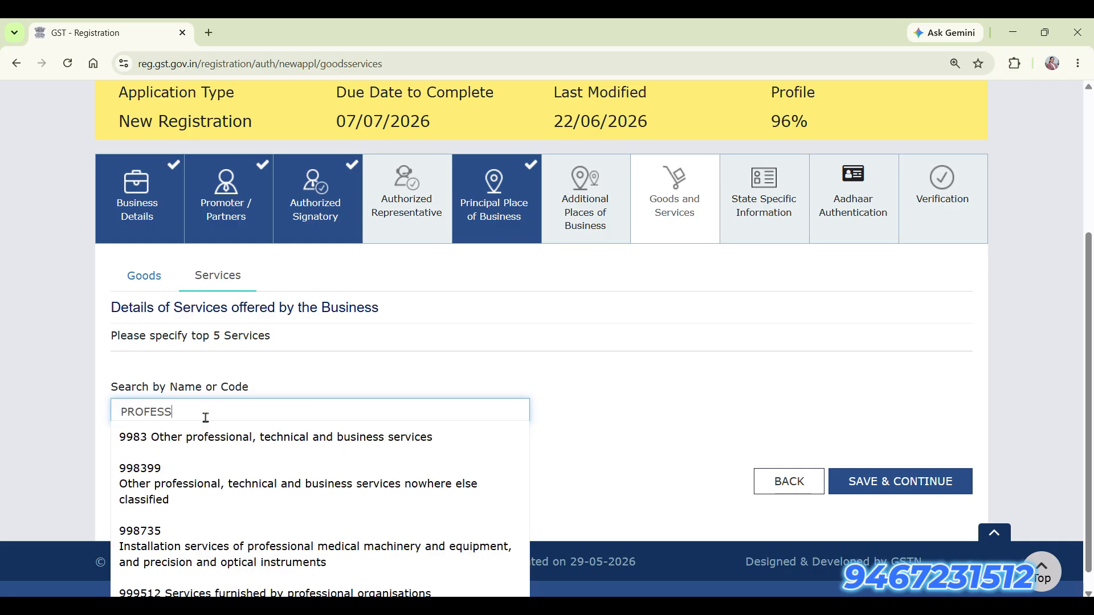
pyautogui.scroll(-1, 379, 479)
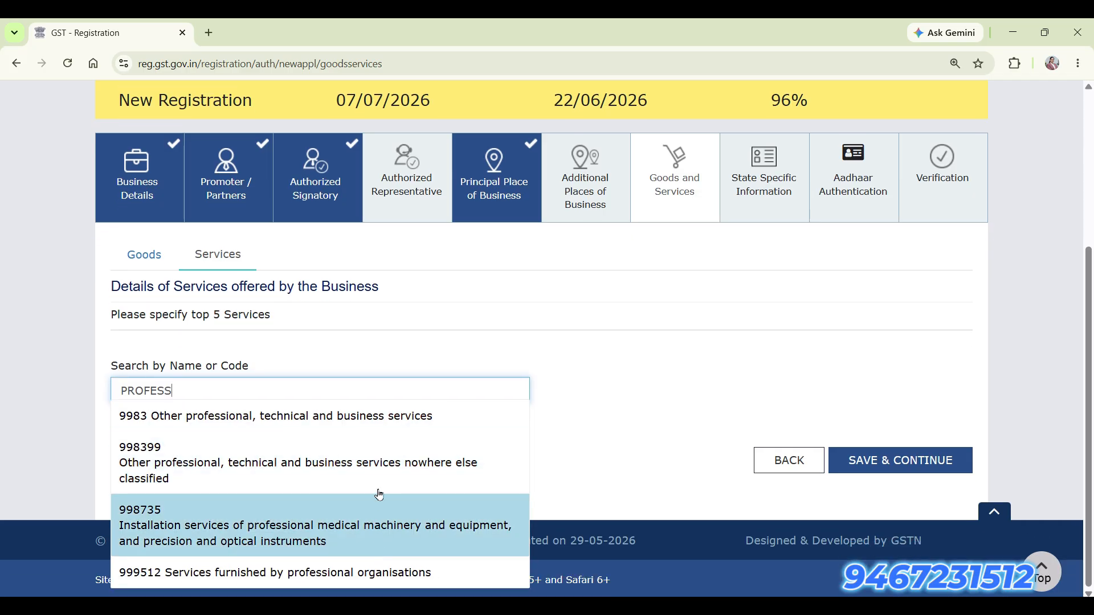
pyautogui.click(377, 572)
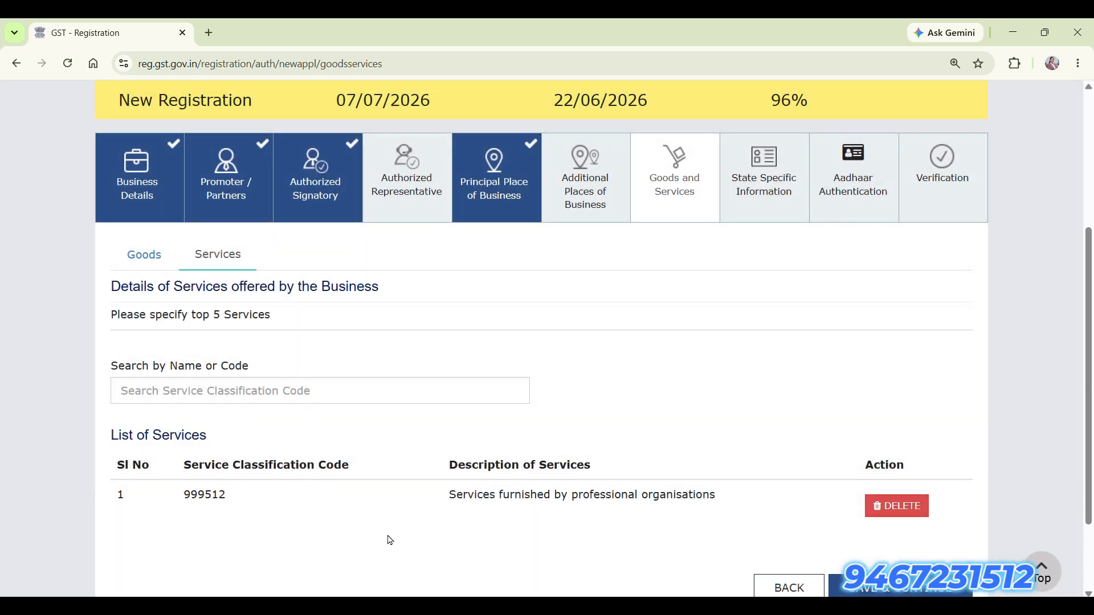
# Save the Goods and Services details.
pyautogui.scroll(-2, 381, 539)
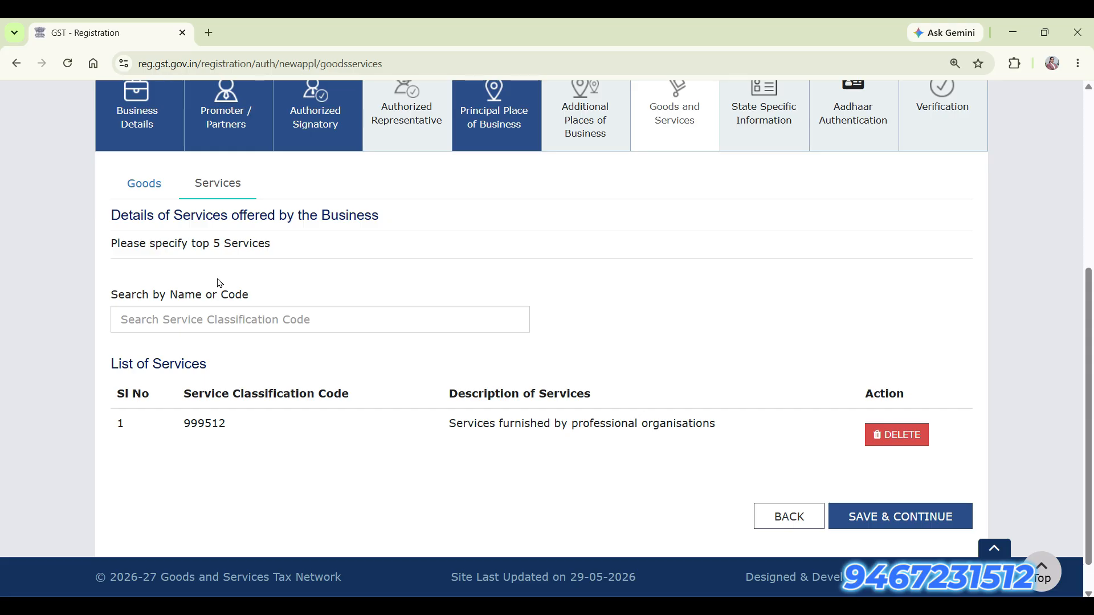
pyautogui.moveTo(231, 244); pyautogui.dragTo(253, 243)
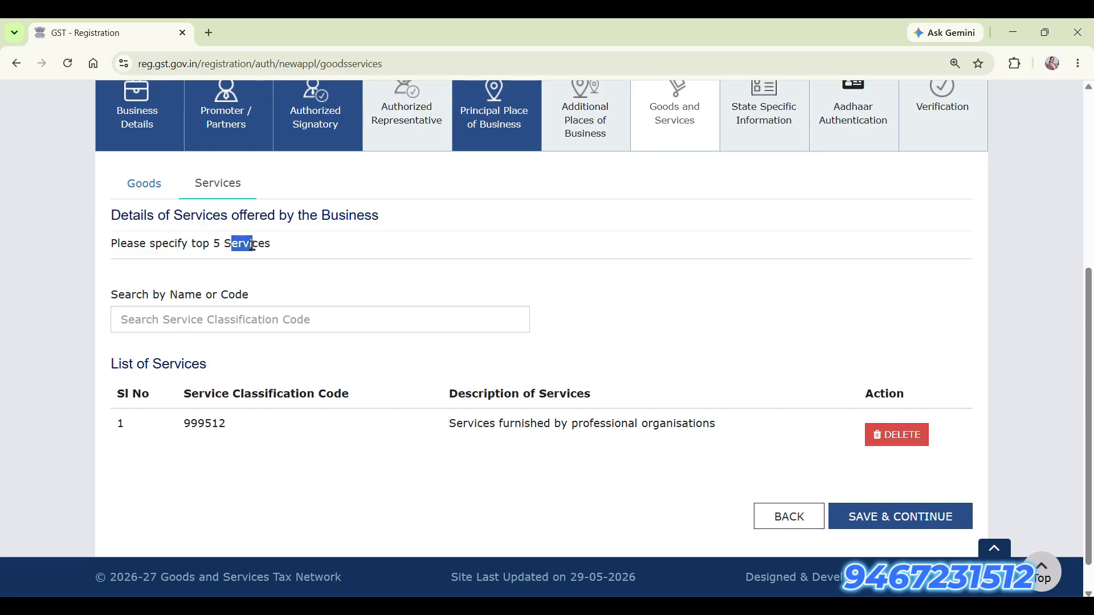
pyautogui.click(140, 188)
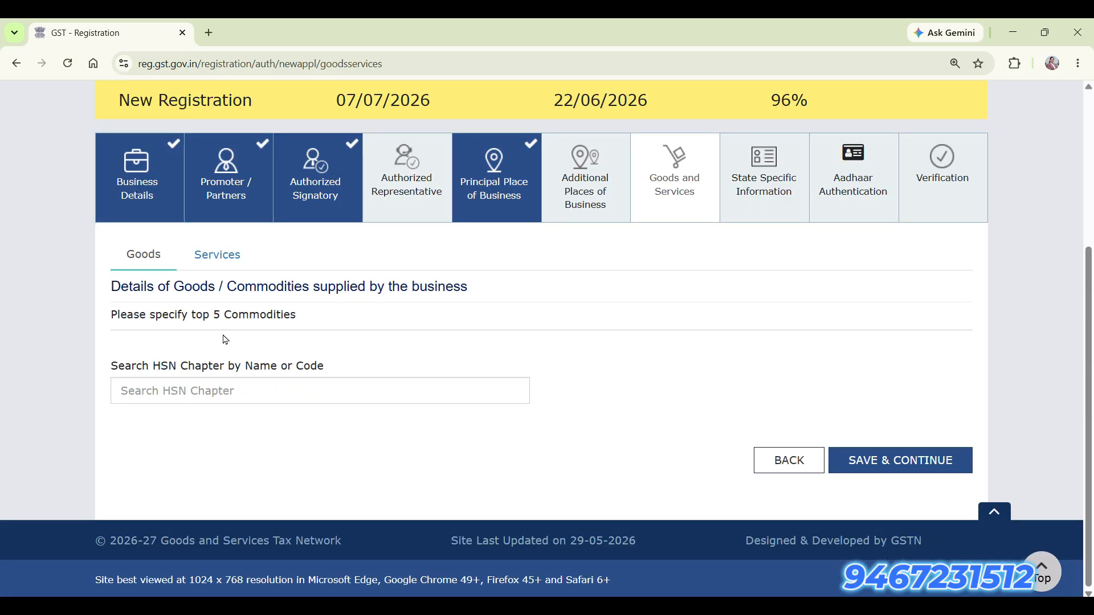
pyautogui.click(879, 472)
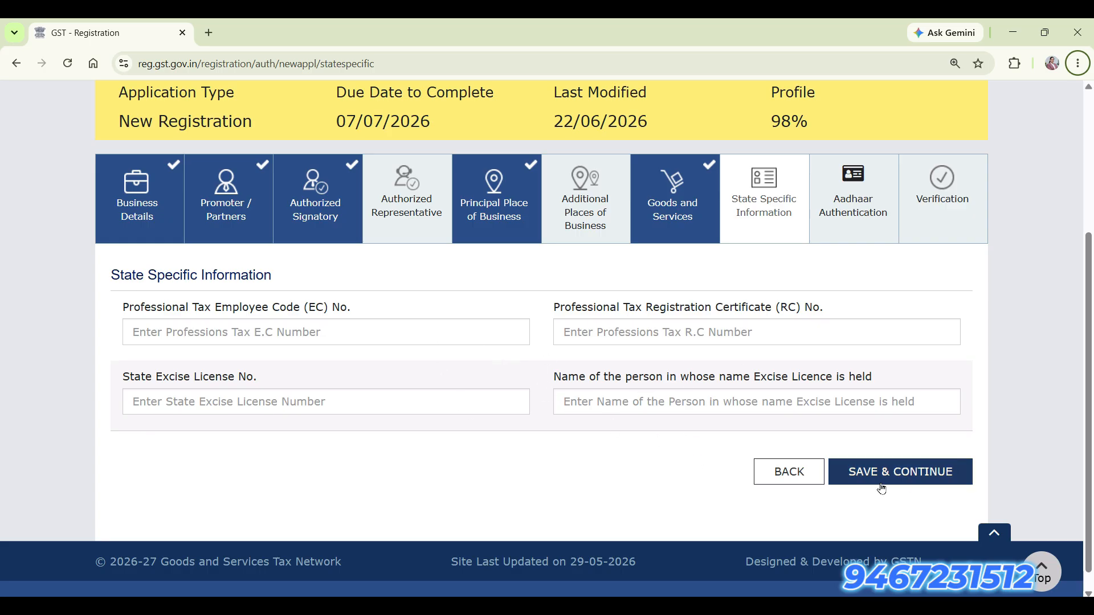
# Save the blank State Specific Information page to proceed to Aadhaar Authentication.
pyautogui.click(925, 476)
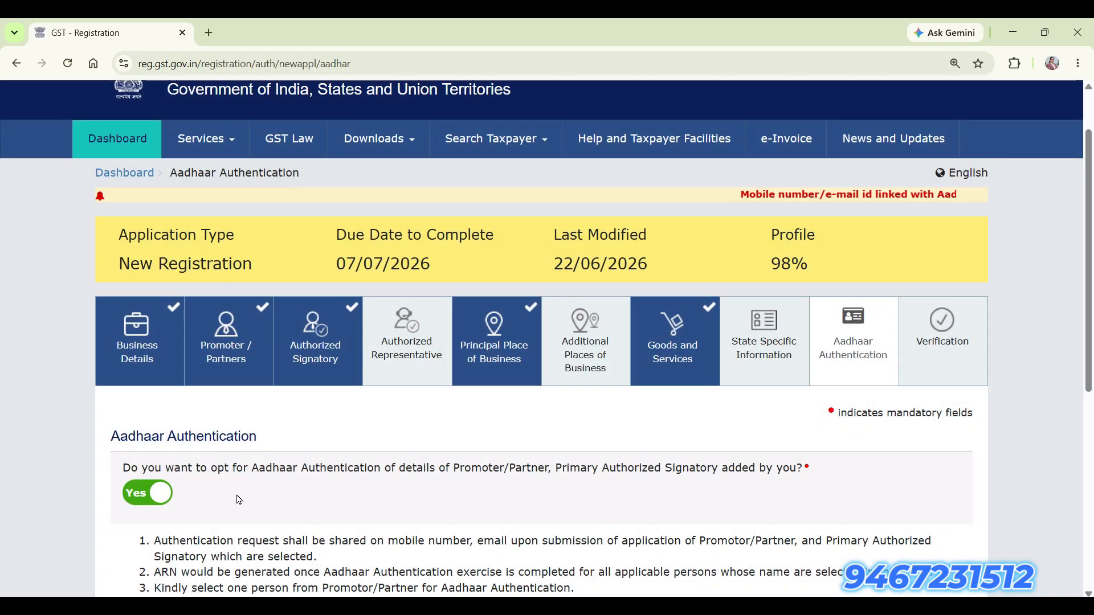
pyautogui.scroll(1, 226, 507)
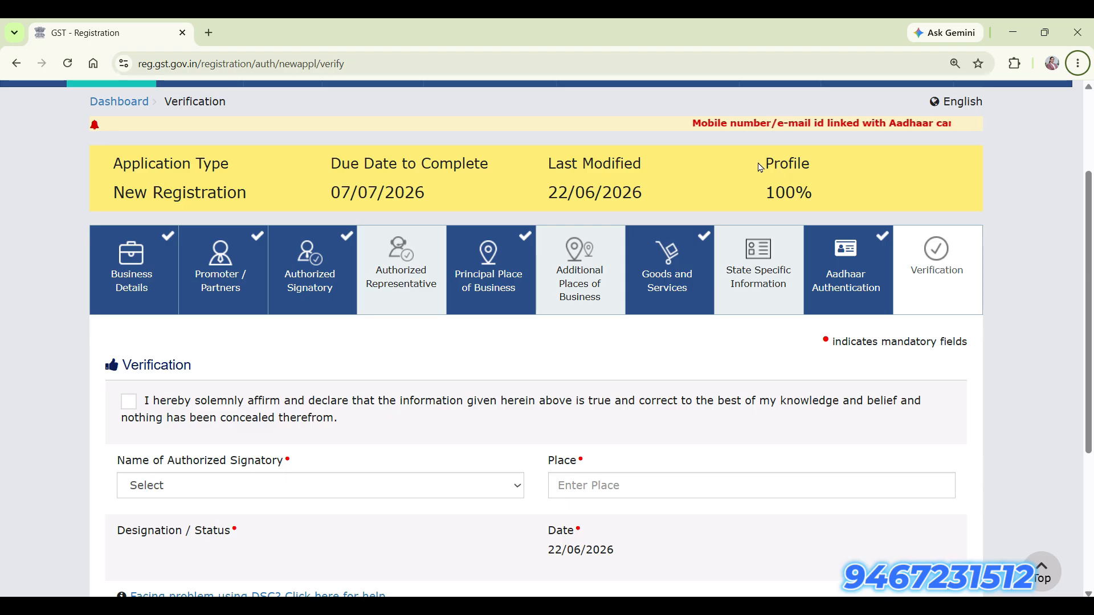
# Affirm the verification declaration and select the authorized signatory.
pyautogui.scroll(-1, 603, 431)
pyautogui.scroll(-1, 603, 431)
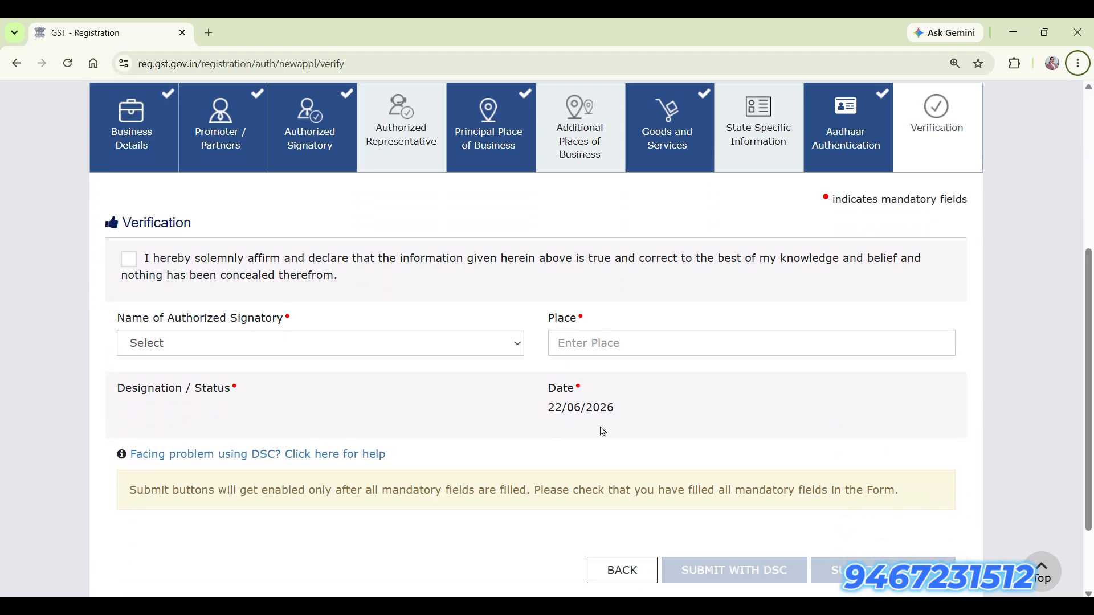
pyautogui.scroll(-1, 428, 421)
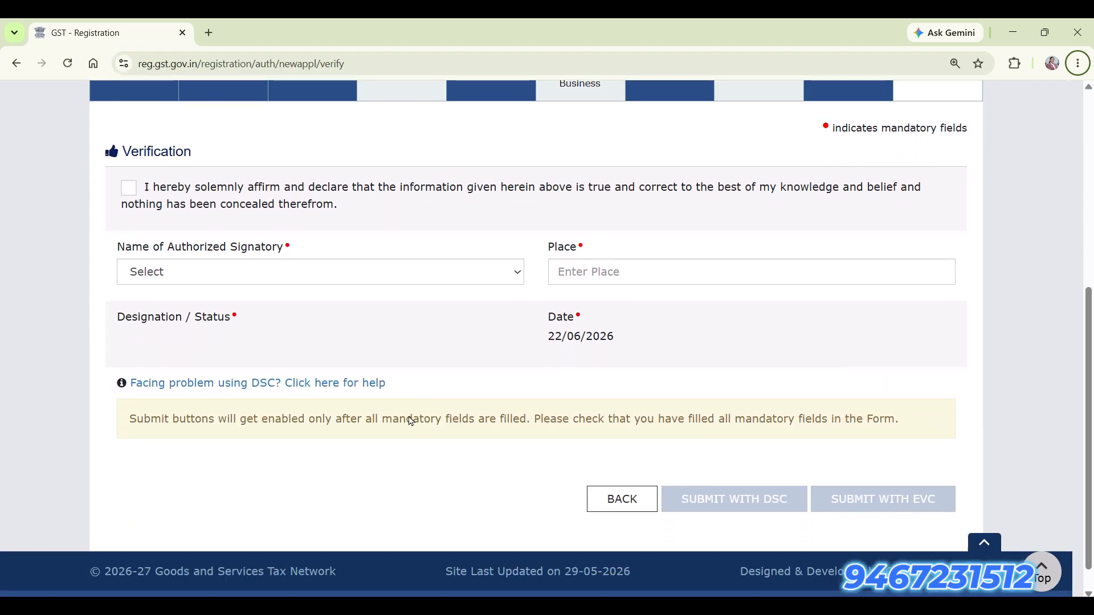
pyautogui.click(123, 188)
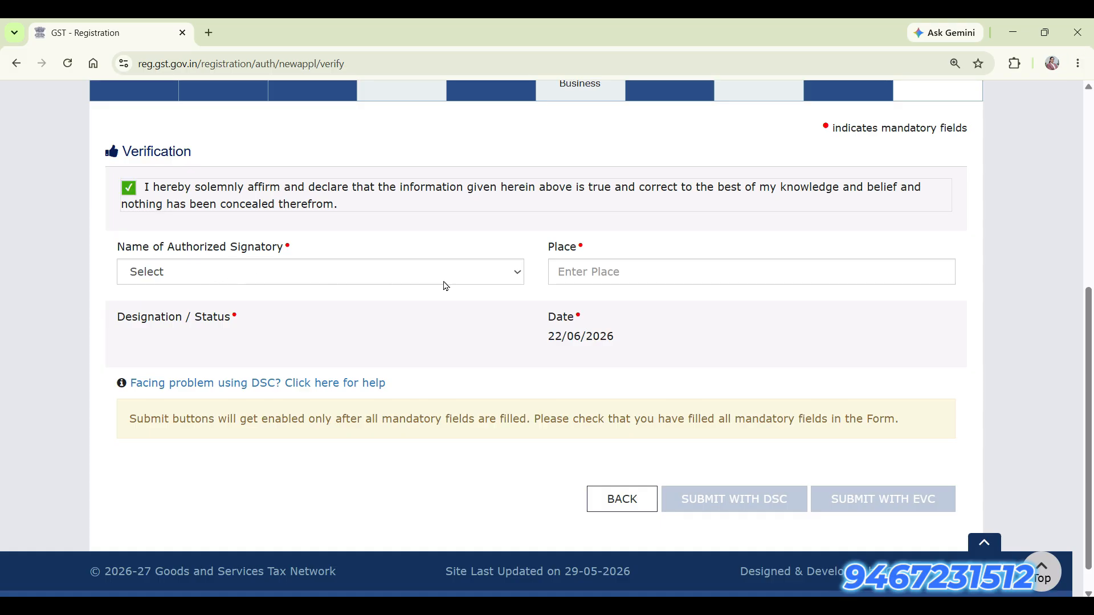
pyautogui.click(322, 278)
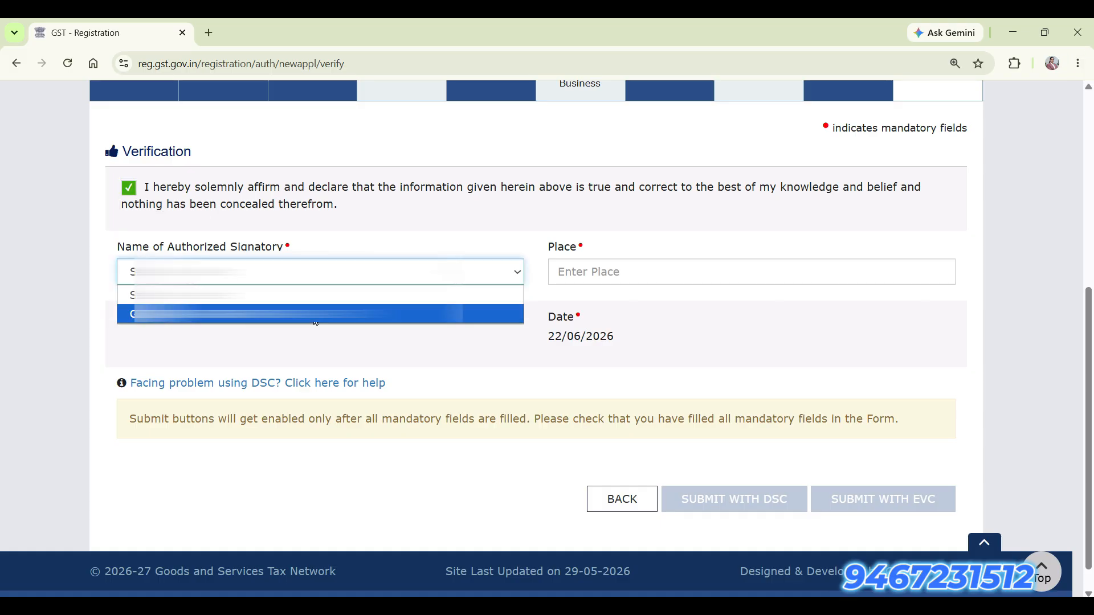
pyautogui.click(223, 314)
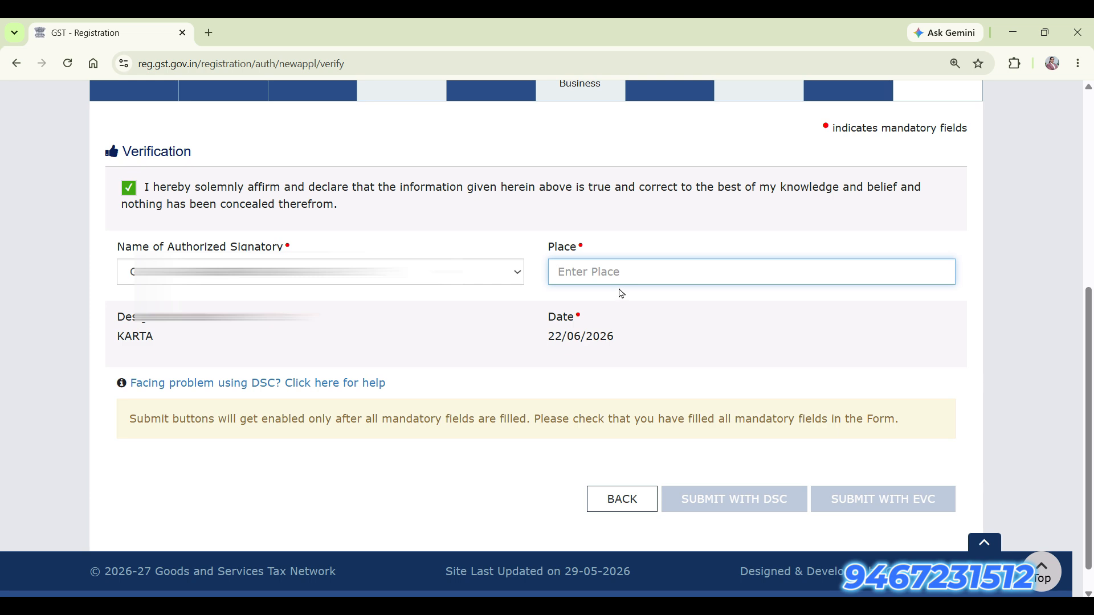
# Enter PANIPAT as the place and submit the application with EVC.
pyautogui.write('PANIT')
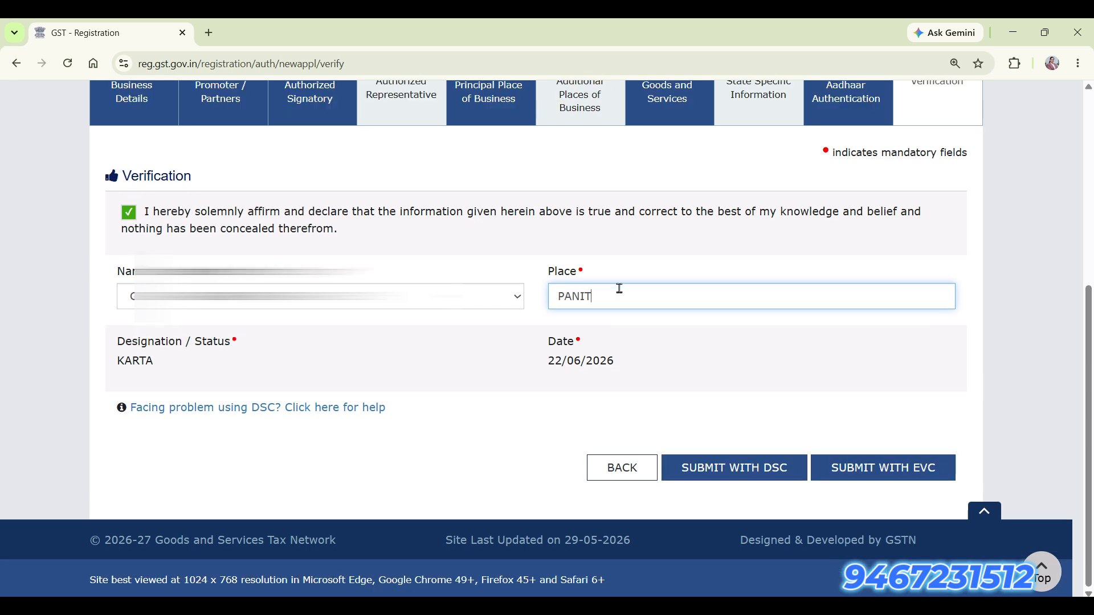
pyautogui.press('BackSpace')
pyautogui.write('PAT')
pyautogui.click(817, 410)
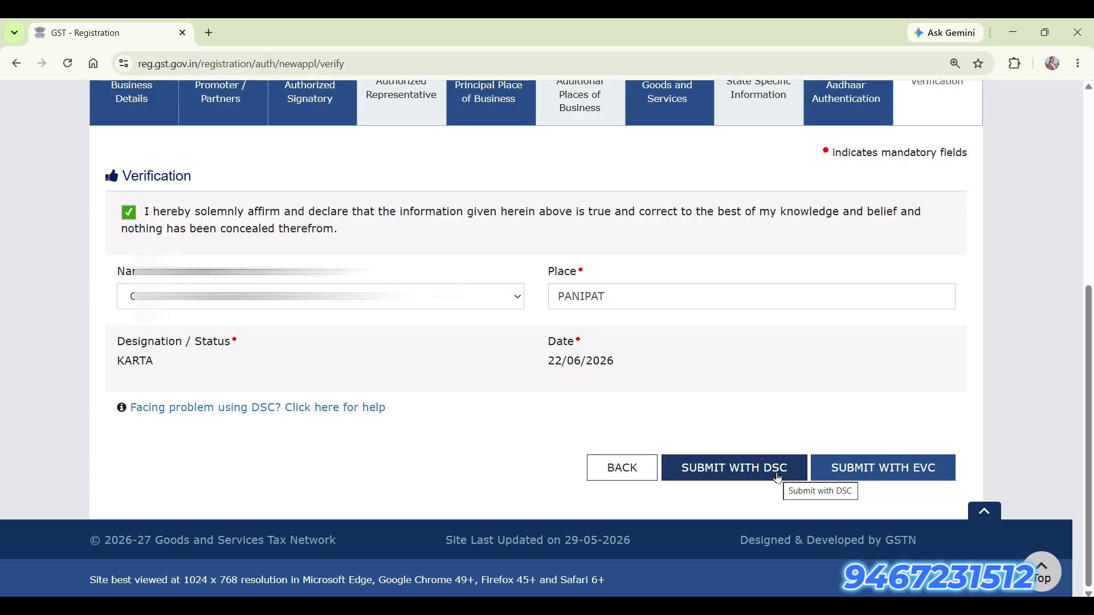
pyautogui.click(883, 470)
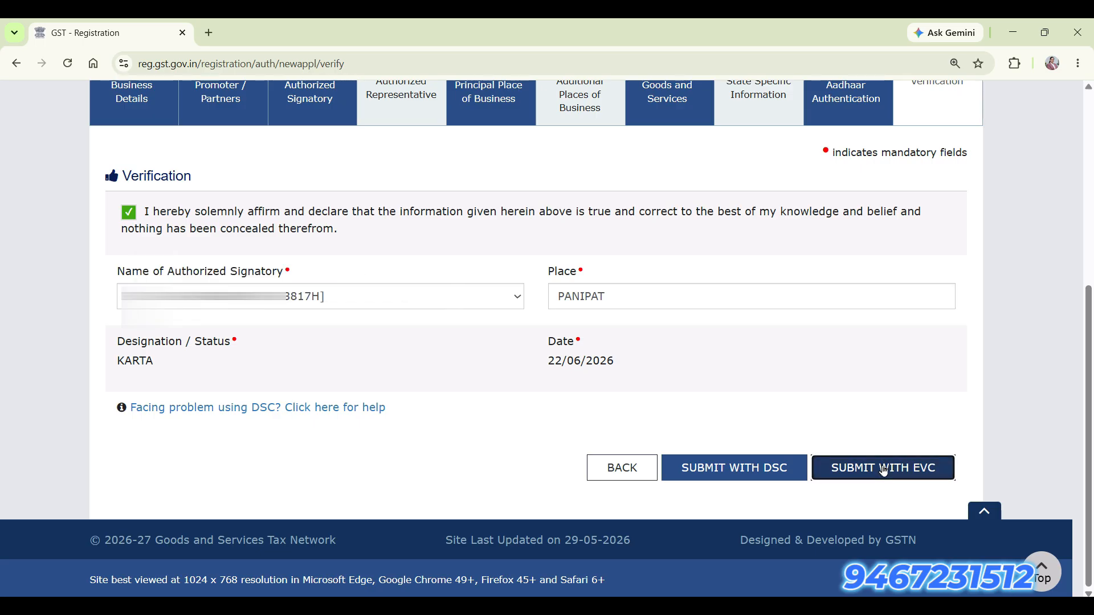